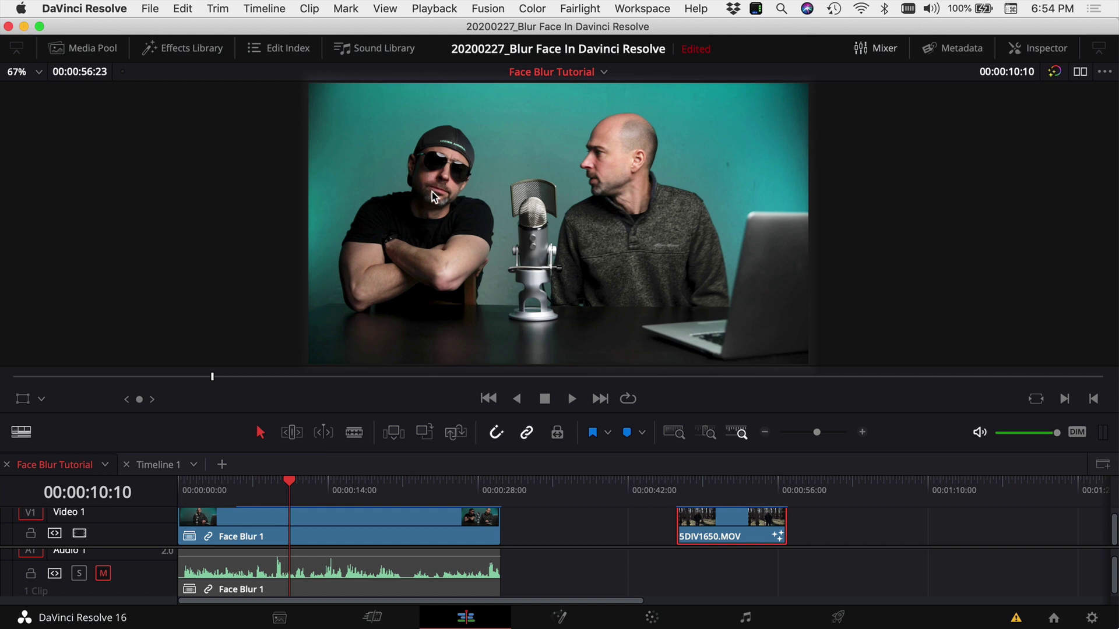
- Open the Face Blur 1 clip on the Color page and add a serial node after its first node
{"action": "left_click", "coordinate": [321, 523]}
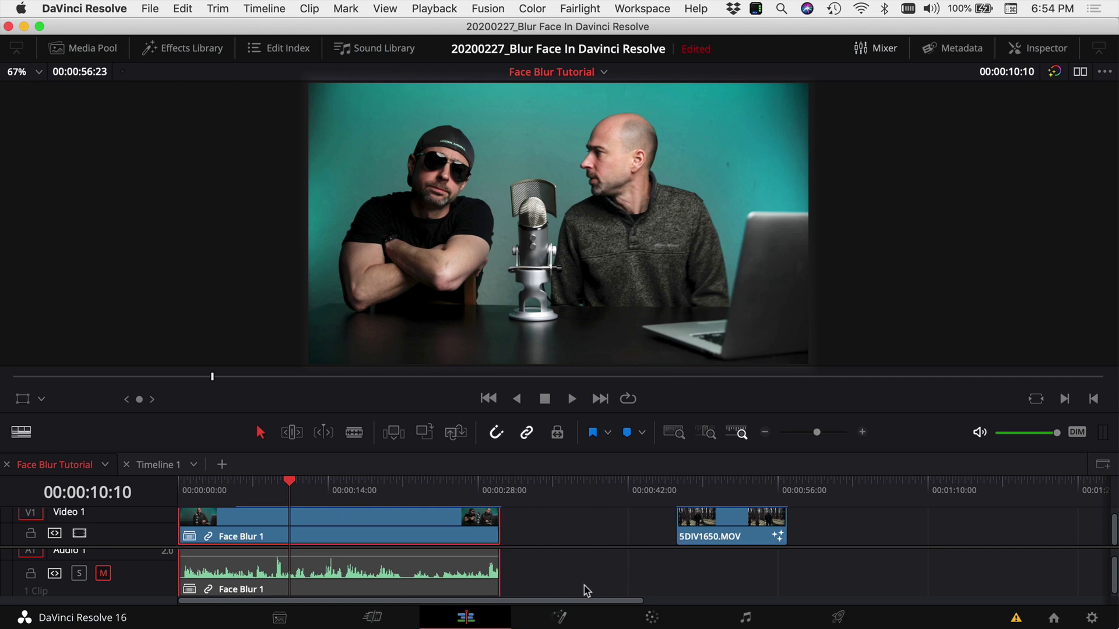
{"action": "left_click", "coordinate": [651, 618]}
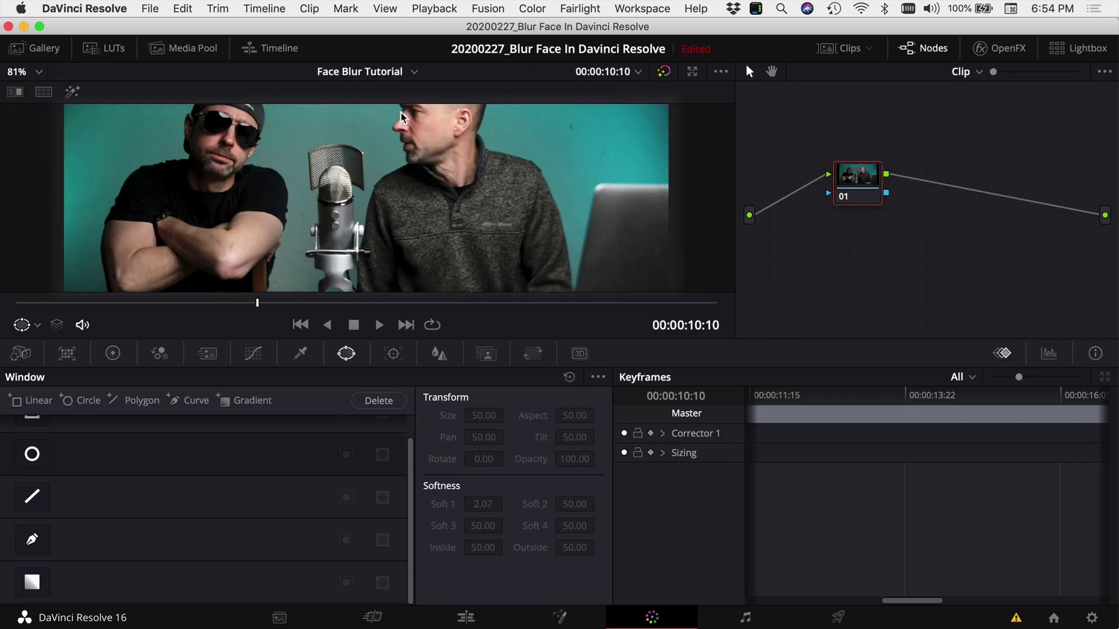
{"action": "scroll", "coordinate": [391, 158], "scroll_direction": "down", "scroll_amount": 4}
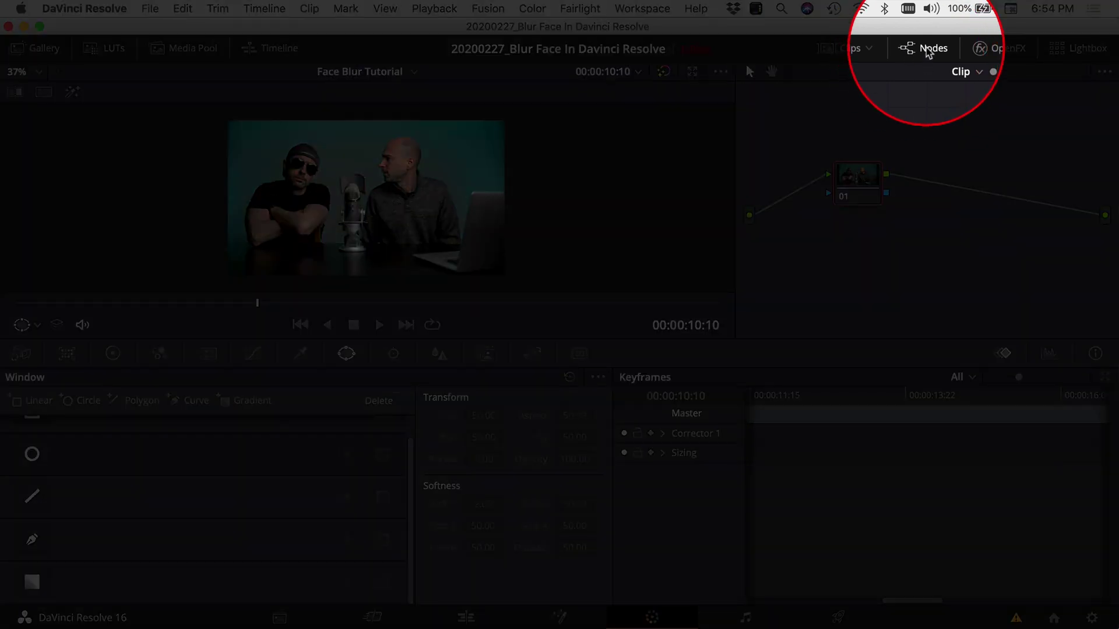
{"action": "left_click", "coordinate": [928, 51]}
{"action": "left_click", "coordinate": [928, 51]}
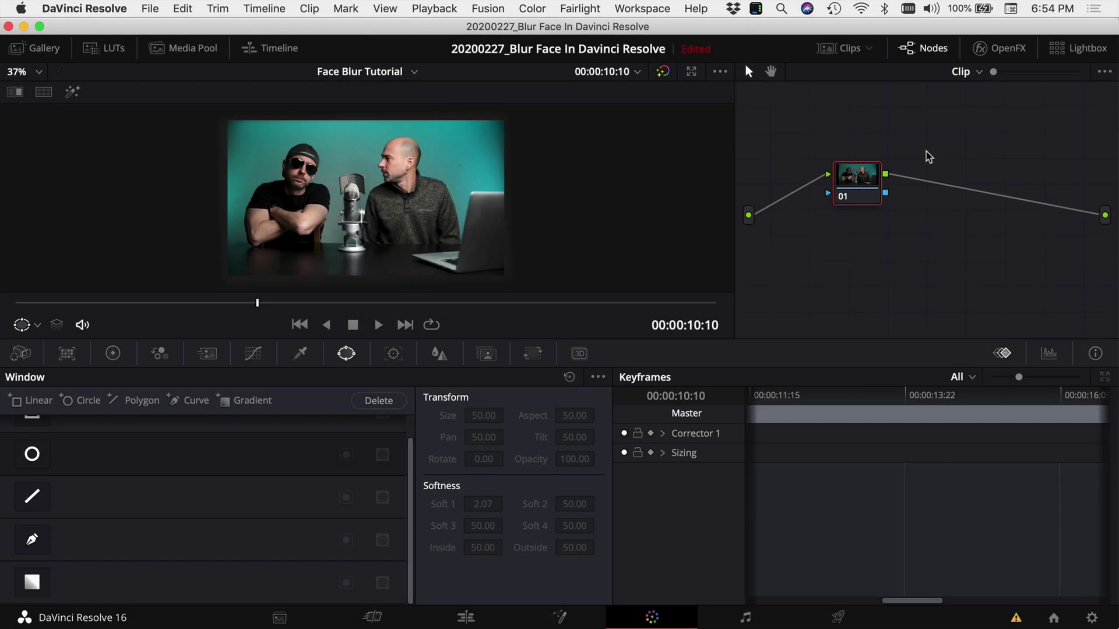
{"action": "key", "text": "alt+s"}
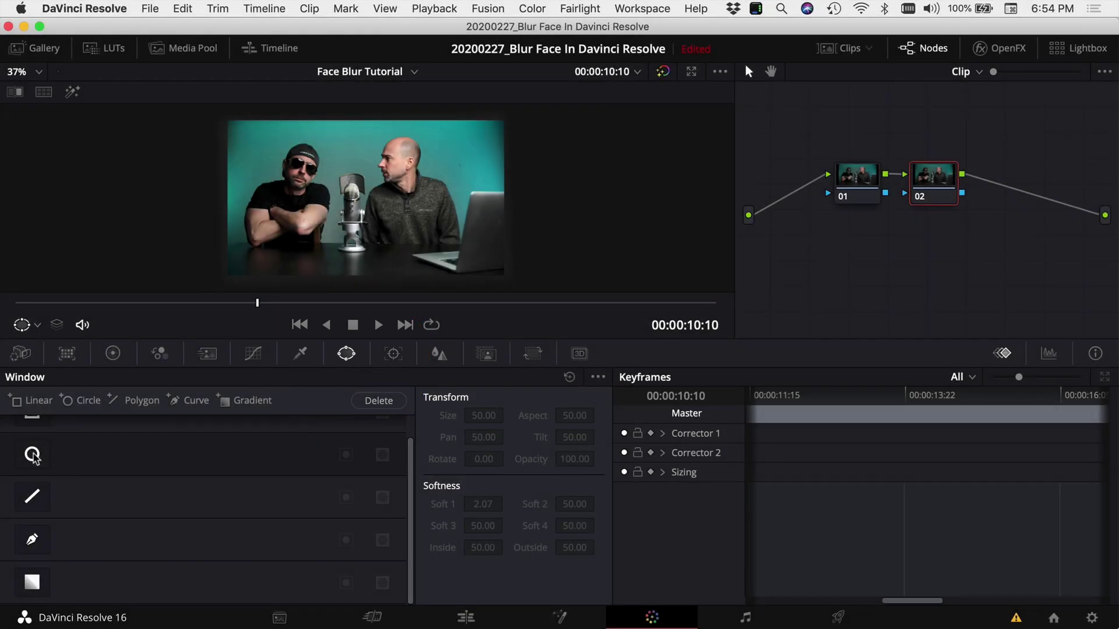
- Add a circular window to the second node, shrink it around the capped man's face and set its softness to about 3.00
{"action": "left_click", "coordinate": [32, 454]}
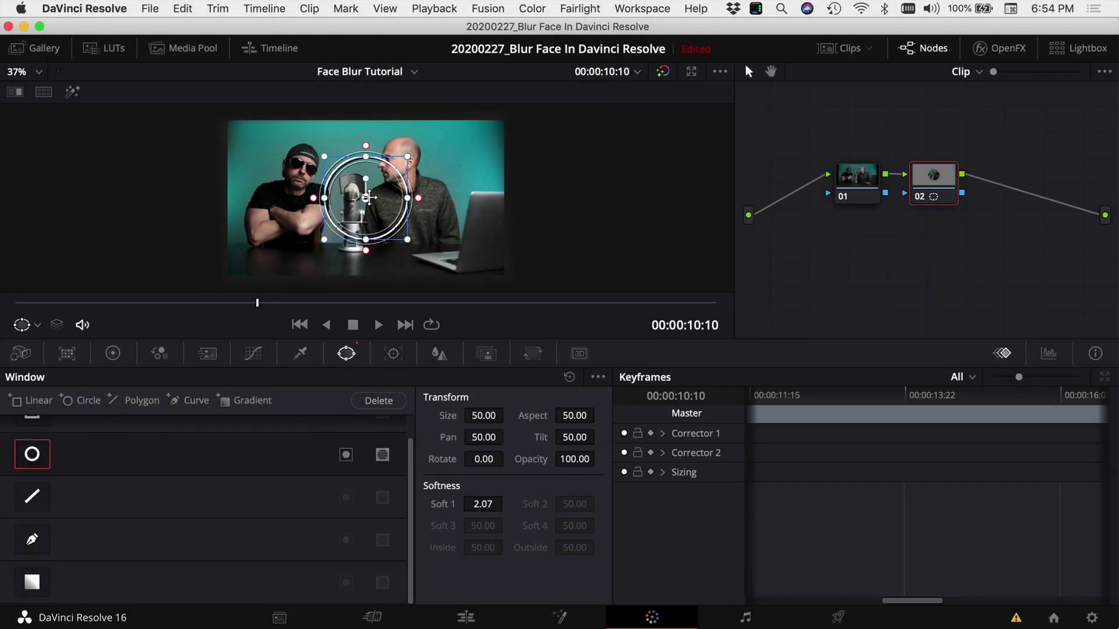
{"action": "left_click_drag", "start_coordinate": [339, 188], "coordinate": [286, 167]}
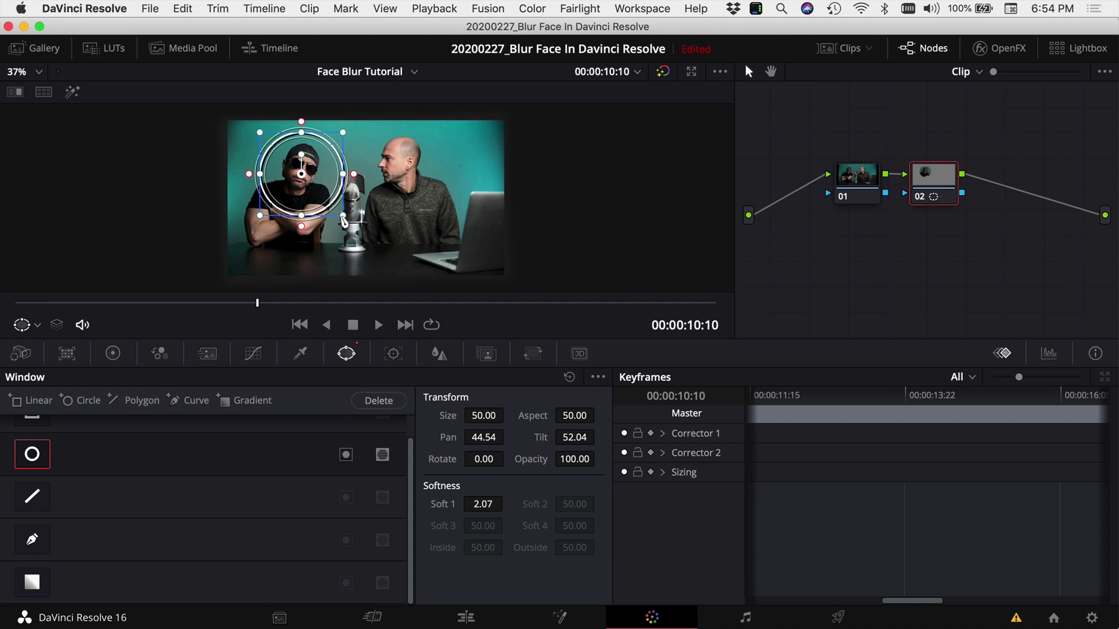
{"action": "left_click_drag", "start_coordinate": [344, 220], "coordinate": [317, 201]}
{"action": "scroll", "coordinate": [296, 175], "scroll_direction": "up", "scroll_amount": 2}
{"action": "scroll", "coordinate": [296, 175], "scroll_direction": "up", "scroll_amount": 2}
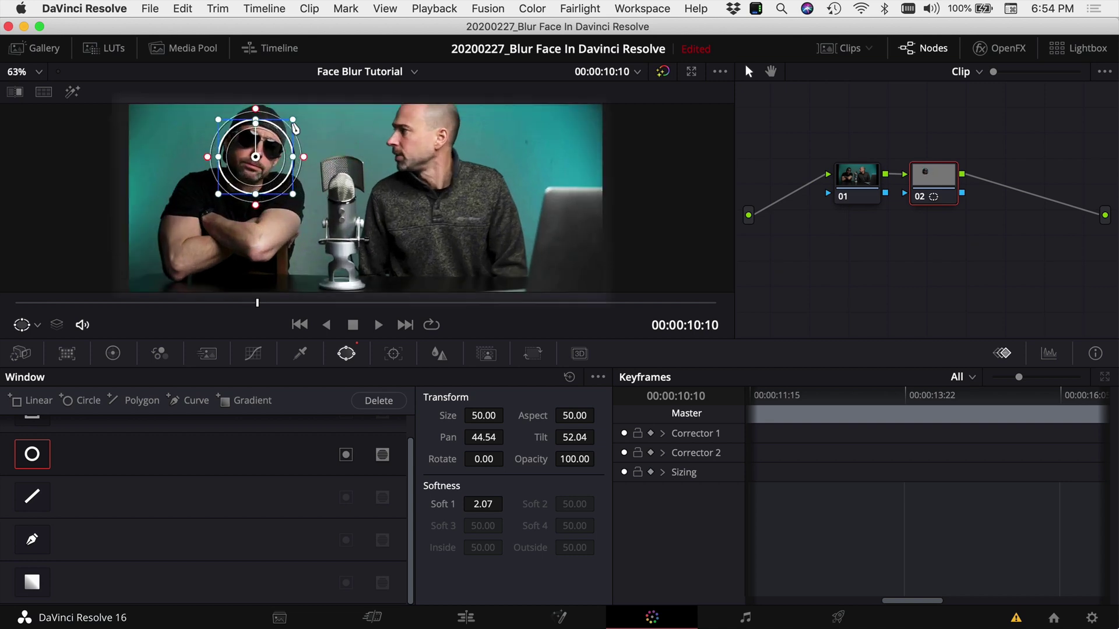
{"action": "left_click_drag", "start_coordinate": [290, 121], "coordinate": [299, 163]}
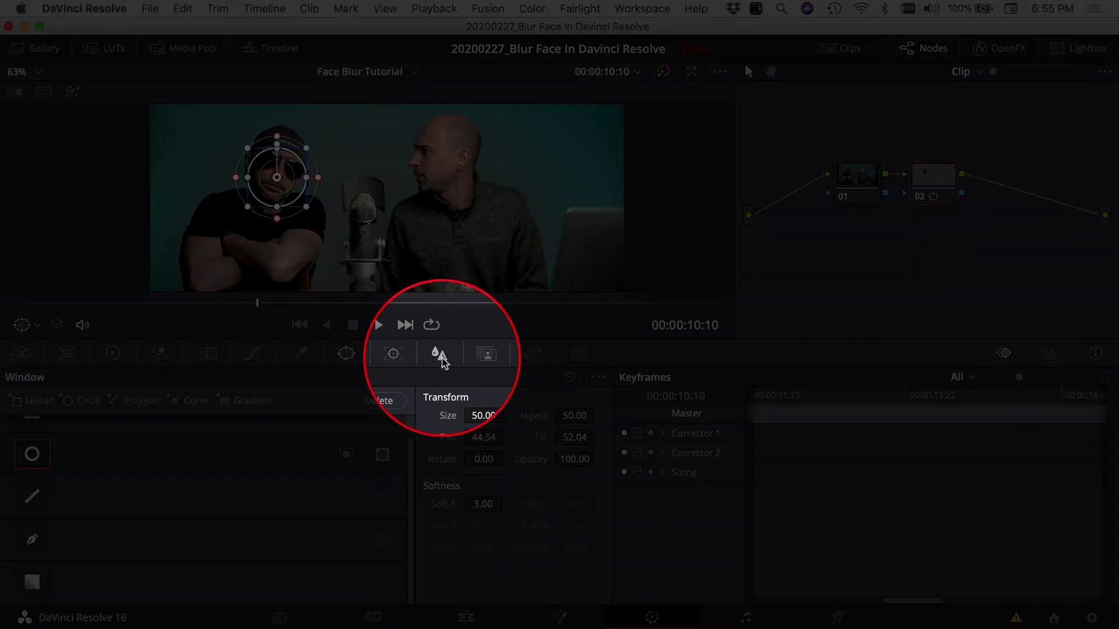
- Raise the linked blur radius of the second node to 0.89
{"action": "left_click", "coordinate": [438, 355]}
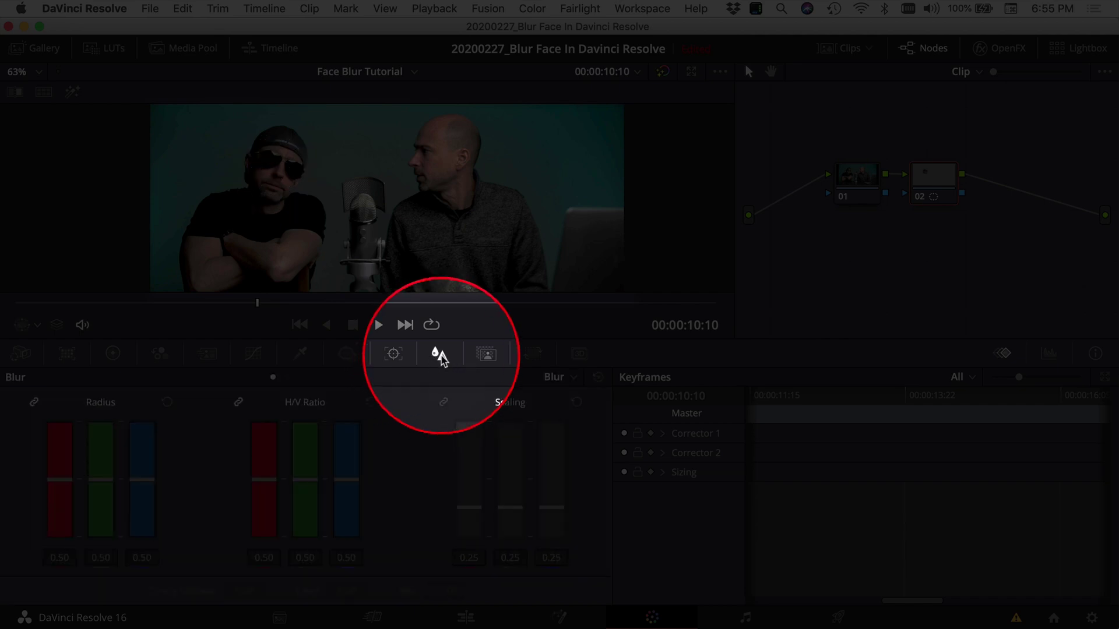
{"action": "left_click", "coordinate": [557, 379]}
{"action": "left_click", "coordinate": [556, 380]}
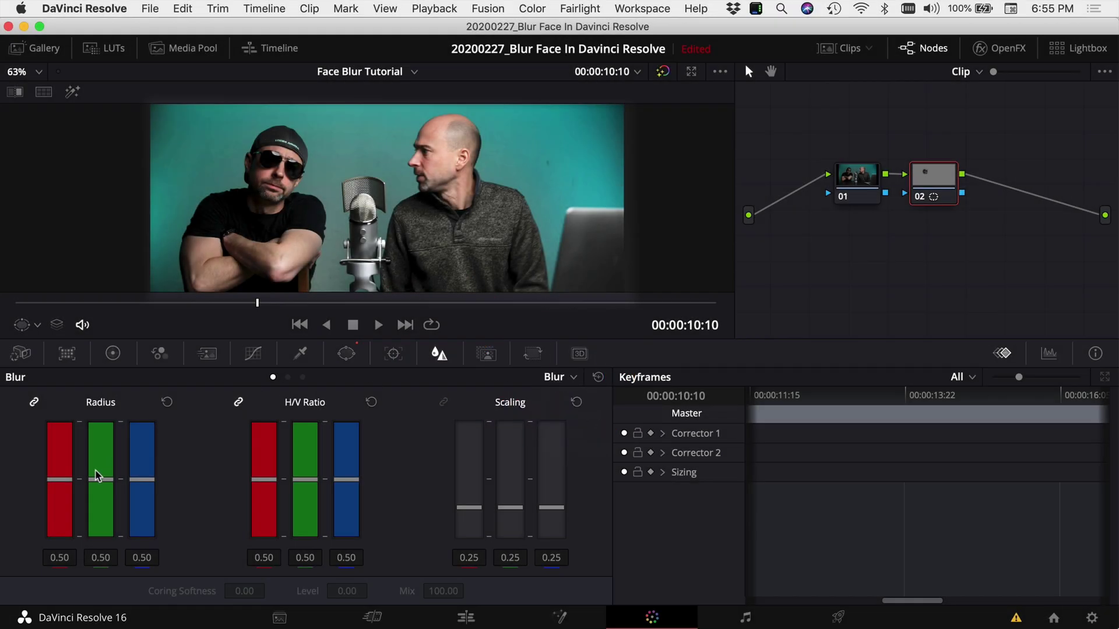
{"action": "scroll", "coordinate": [103, 484], "scroll_direction": "up", "scroll_amount": 6}
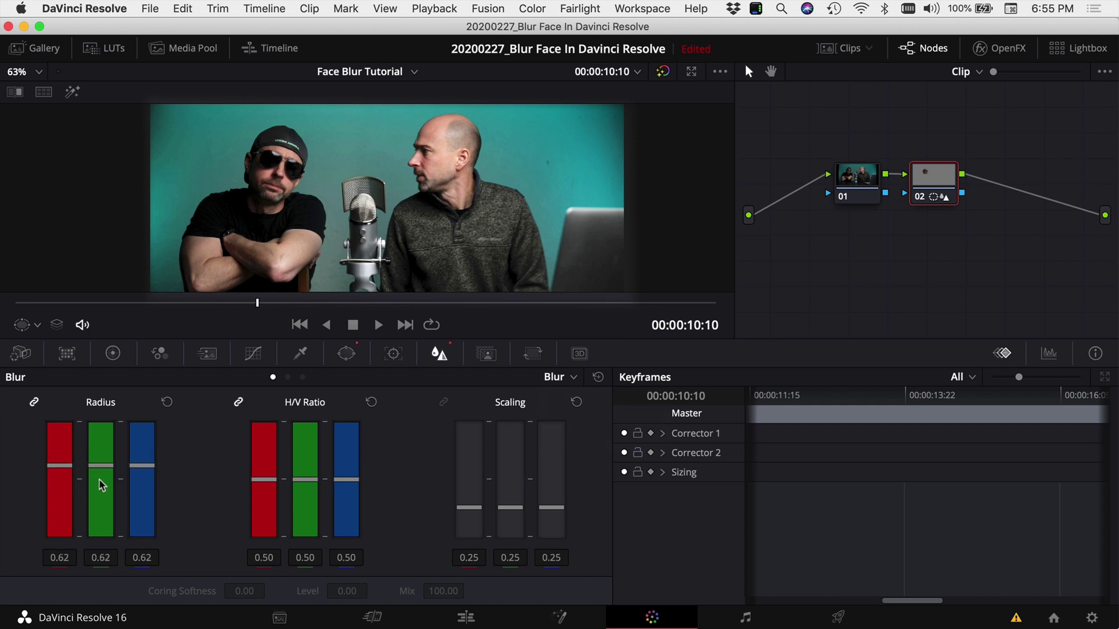
{"action": "scroll", "coordinate": [103, 485], "scroll_direction": "up", "scroll_amount": 2}
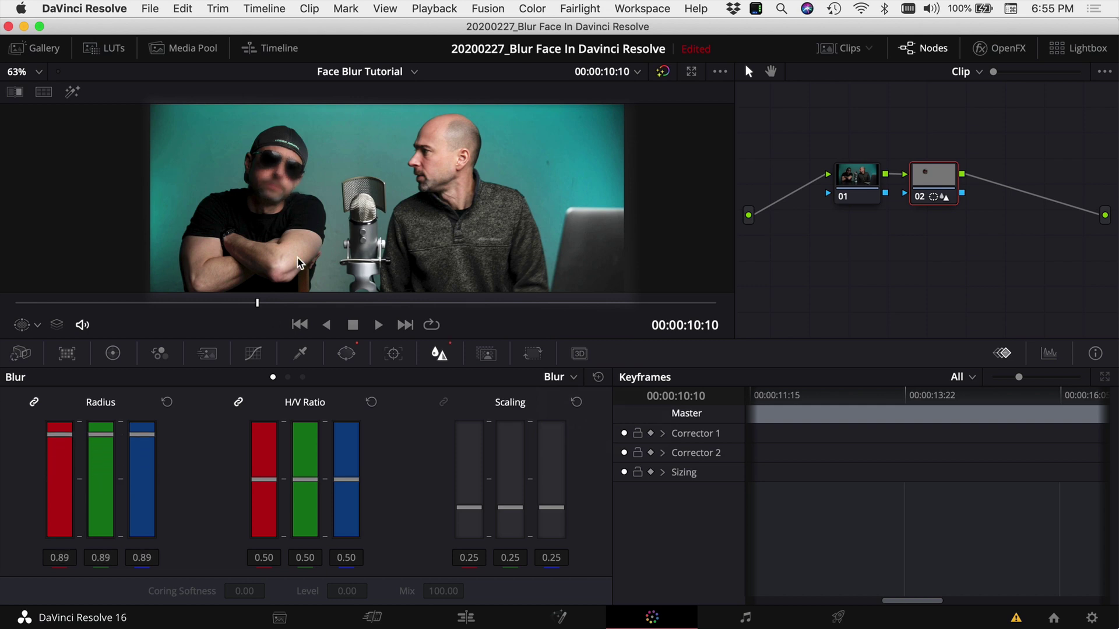
- Enlarge and recentre the circular window to cover the capped man's whole head, with softness about 1.26
{"action": "left_click", "coordinate": [346, 353]}
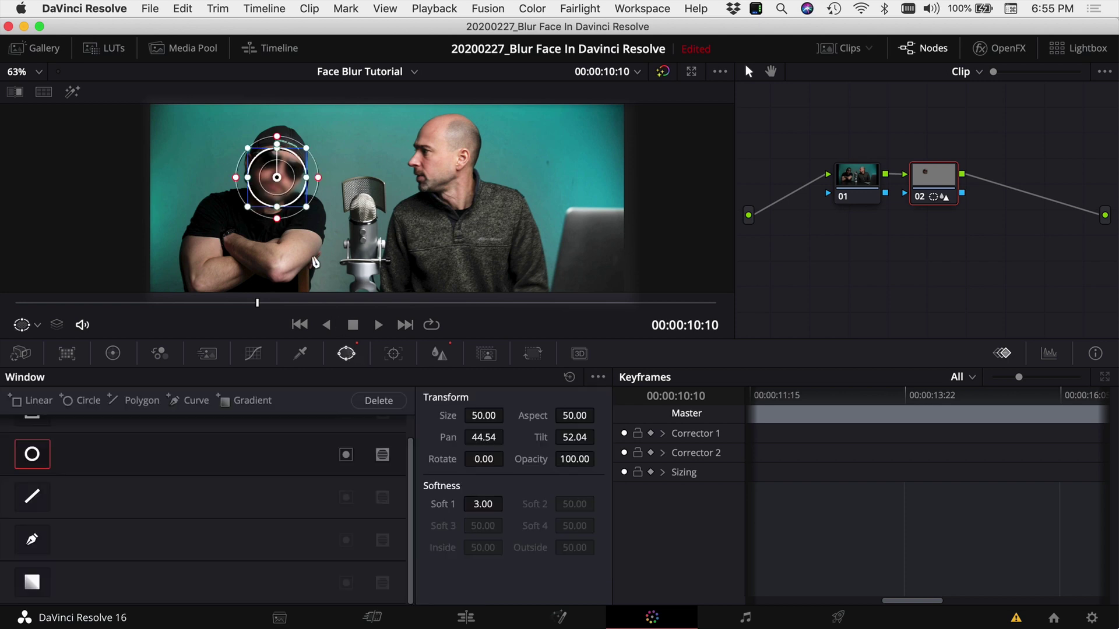
{"action": "left_click_drag", "start_coordinate": [276, 169], "coordinate": [316, 136]}
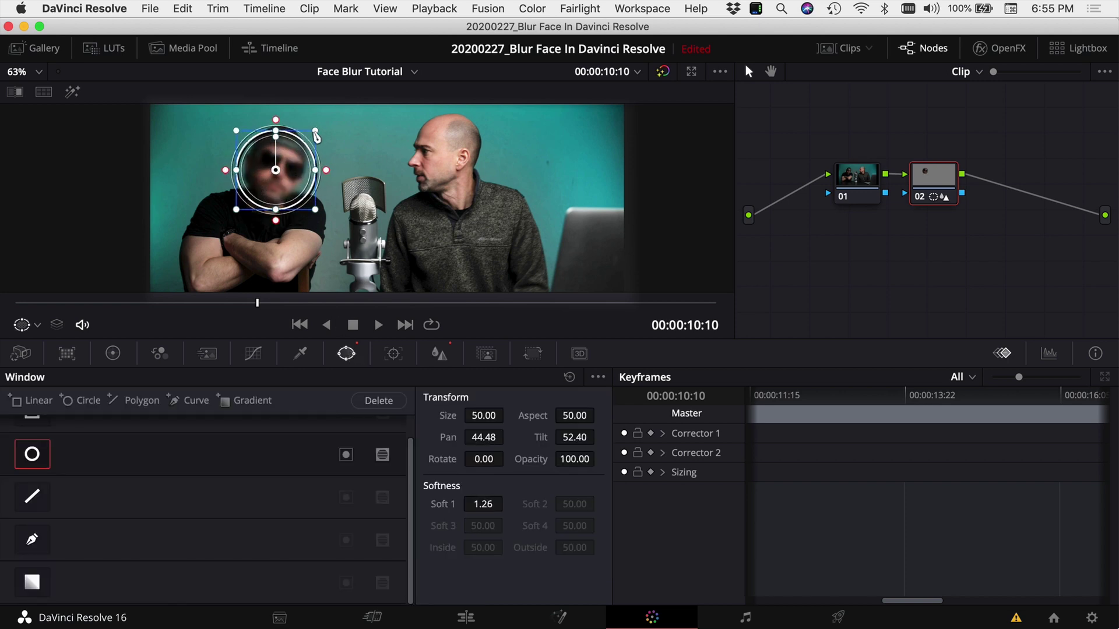
- Try a blur radius of 1.28 on the second node and reset all its blur settings
{"action": "left_click", "coordinate": [439, 354]}
{"action": "left_click_drag", "start_coordinate": [99, 468], "coordinate": [104, 463]}
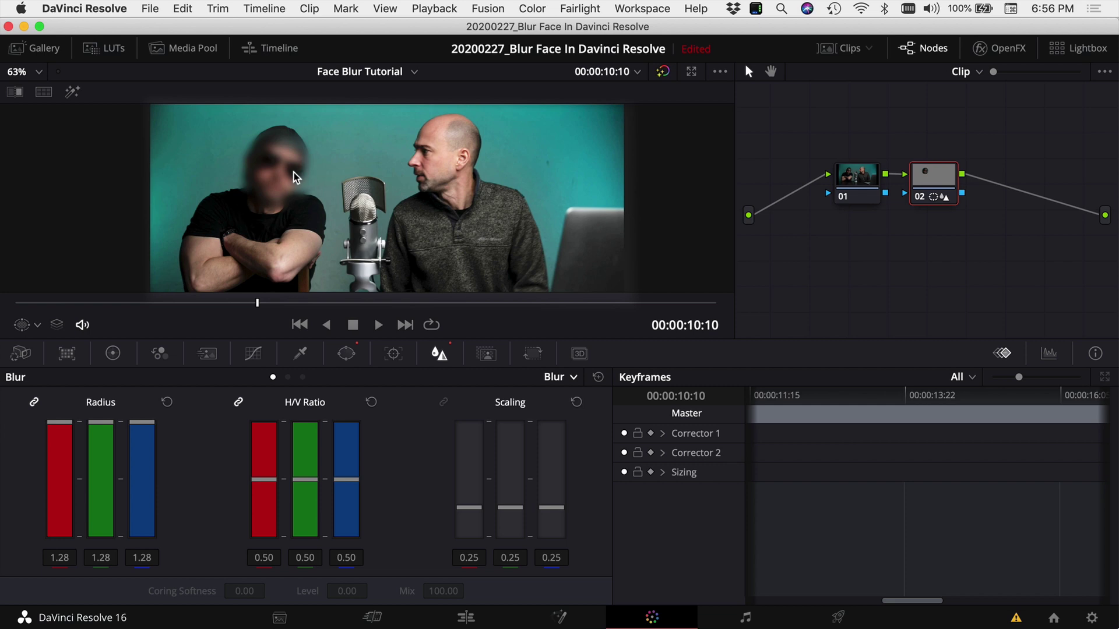
{"action": "left_click", "coordinate": [598, 377]}
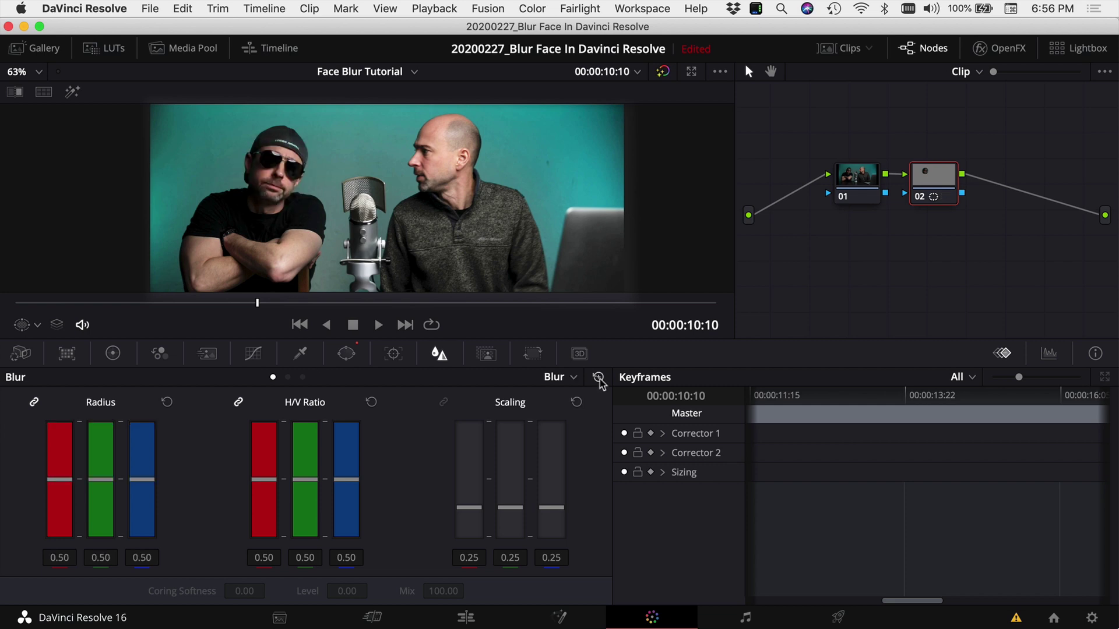
- Apply the ResolveFX Mosaic Blur effect to the second node with the circular window
{"action": "left_click", "coordinate": [346, 353]}
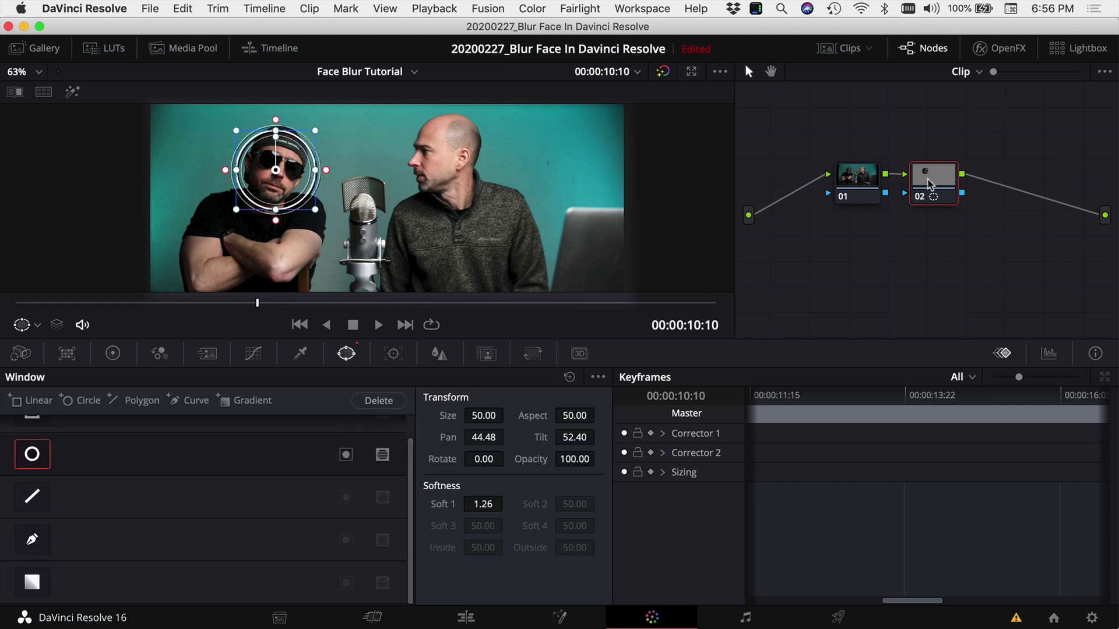
{"action": "left_click", "coordinate": [1010, 52]}
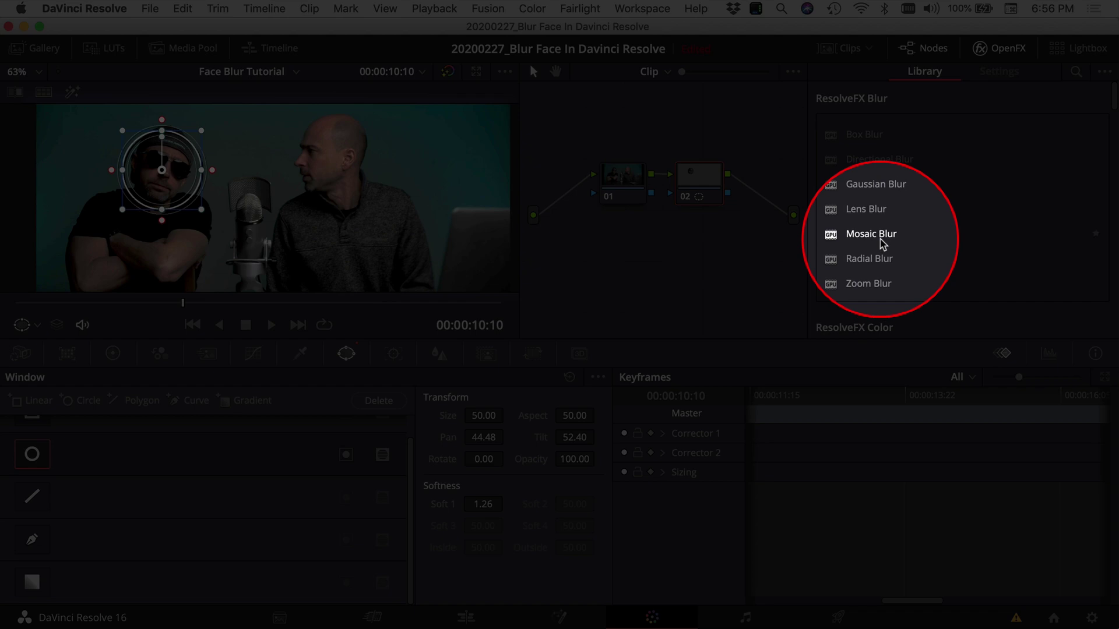
{"action": "left_click_drag", "start_coordinate": [883, 243], "coordinate": [701, 182]}
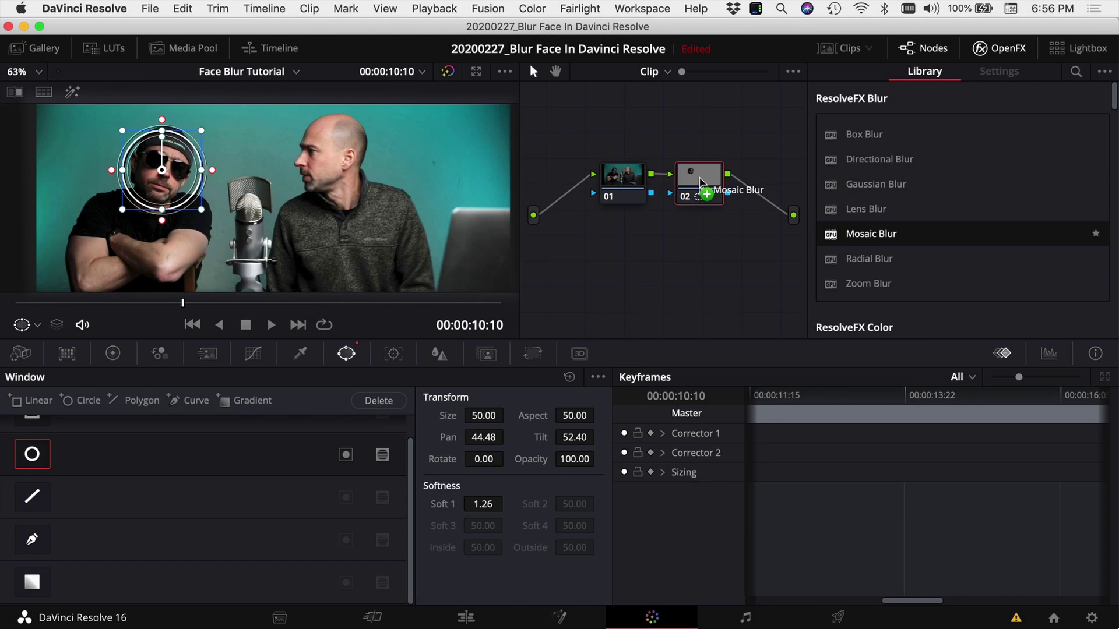
{"action": "left_click_drag", "start_coordinate": [701, 183], "coordinate": [701, 183]}
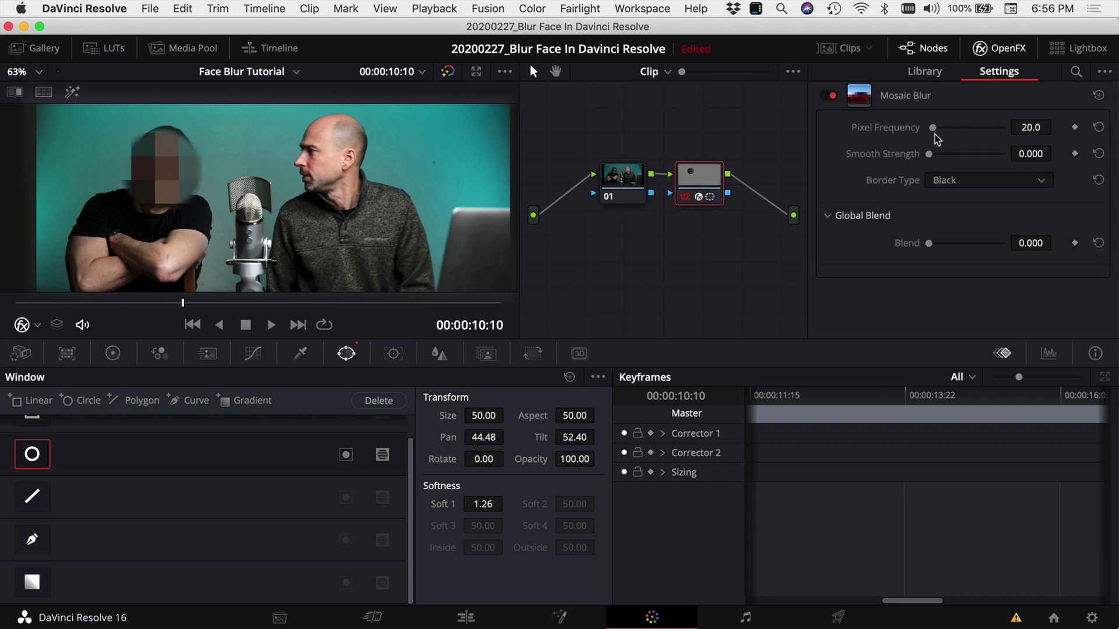
- Set the Mosaic Blur's pixel frequency to 126.6 and return to the effects library
{"action": "left_click_drag", "start_coordinate": [935, 131], "coordinate": [909, 156]}
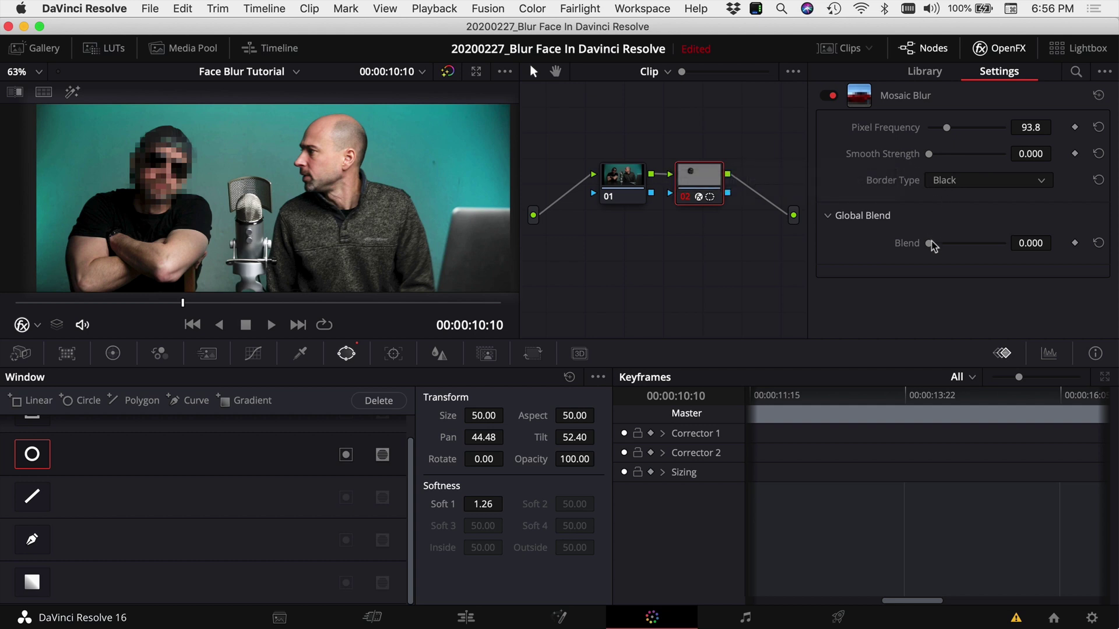
{"action": "left_click_drag", "start_coordinate": [929, 245], "coordinate": [894, 239]}
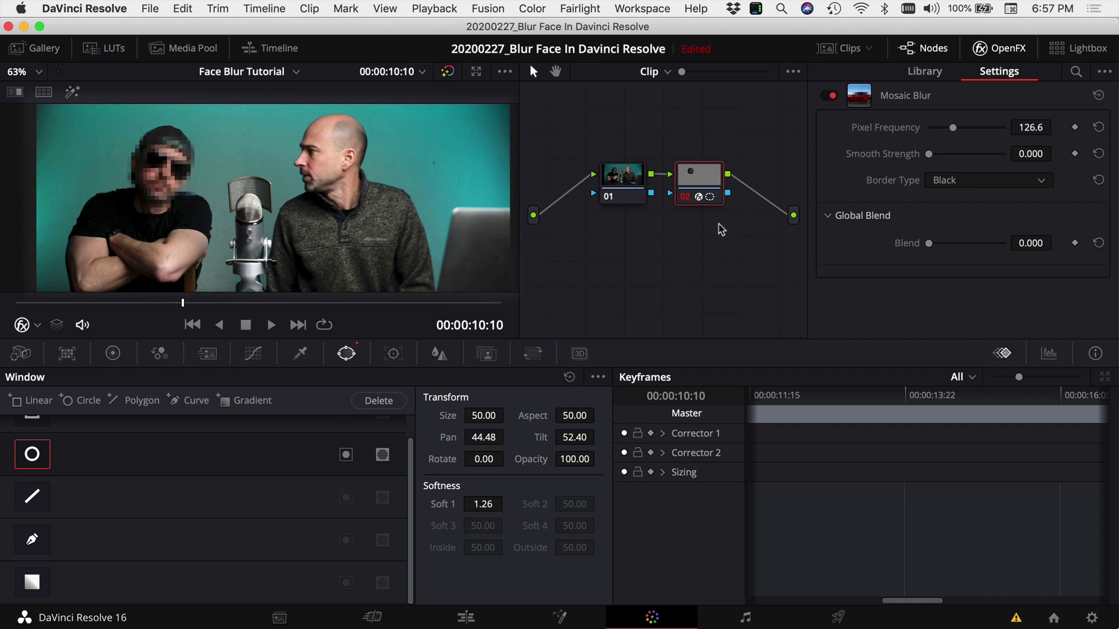
{"action": "left_click", "coordinate": [925, 72]}
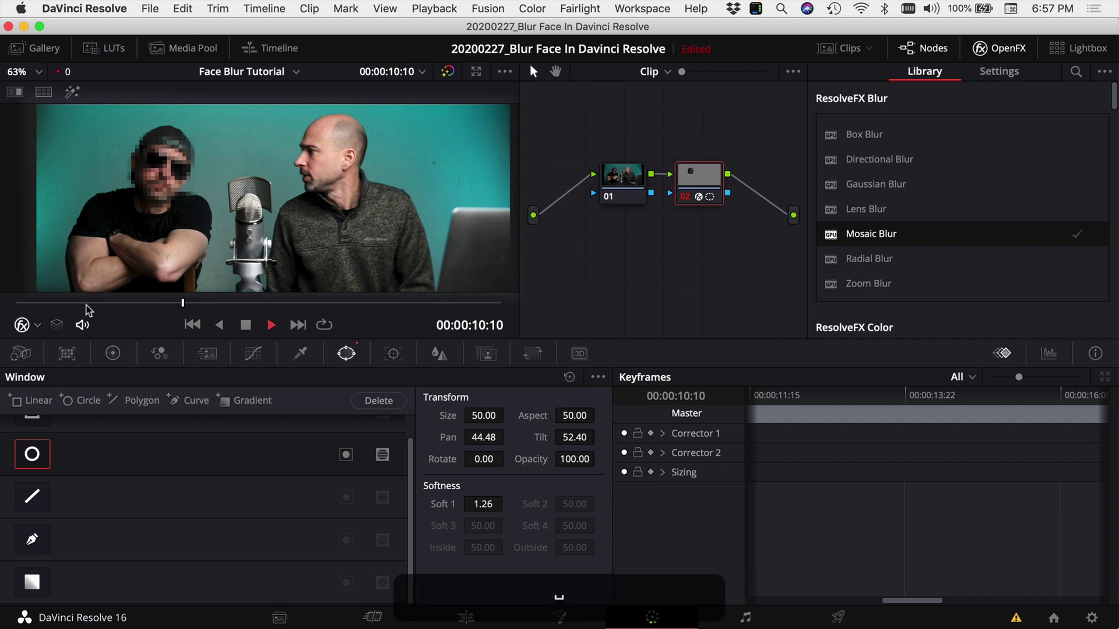
- Play the clip up to about 00:00:14:00 to check whether the mosaic follows the moving face
{"action": "key", "text": "space"}
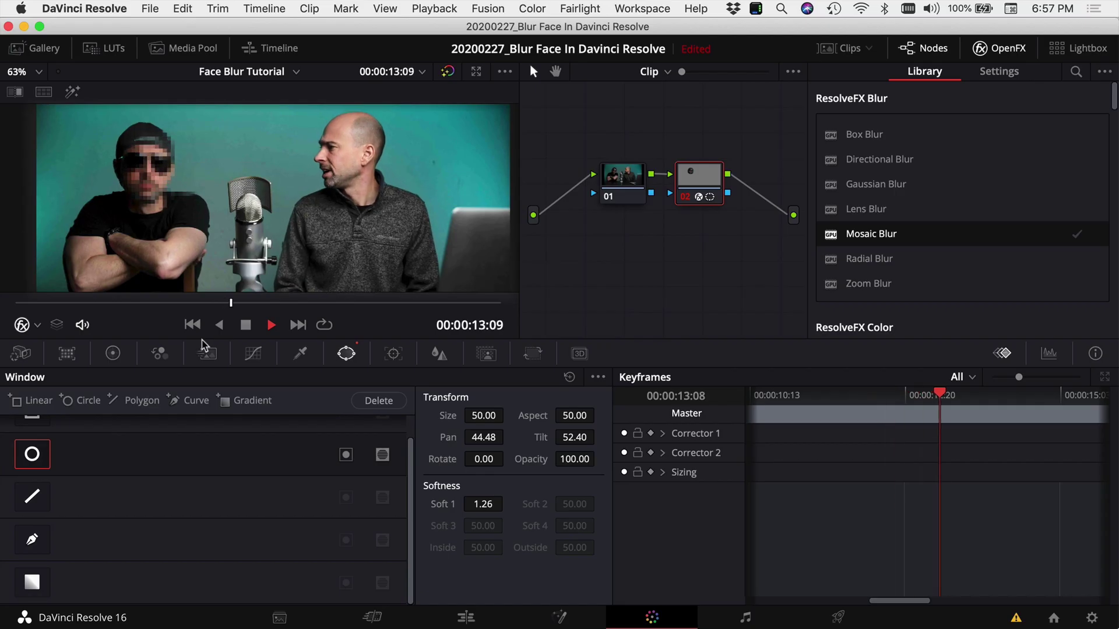
{"action": "key", "text": "space"}
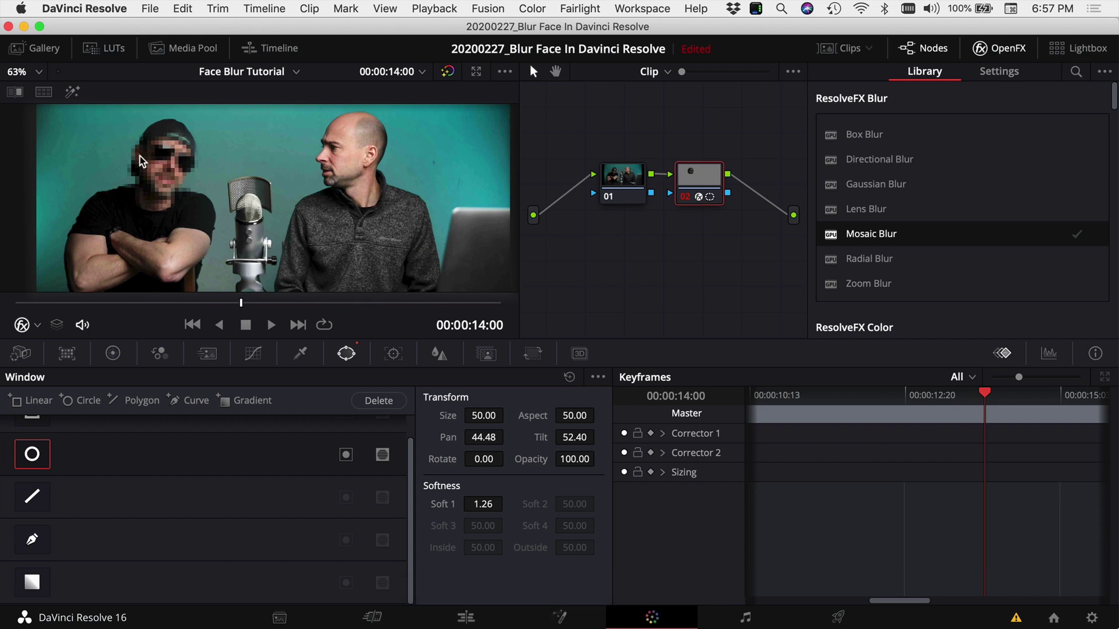
{"action": "scroll", "coordinate": [198, 190], "scroll_direction": "down", "scroll_amount": 2}
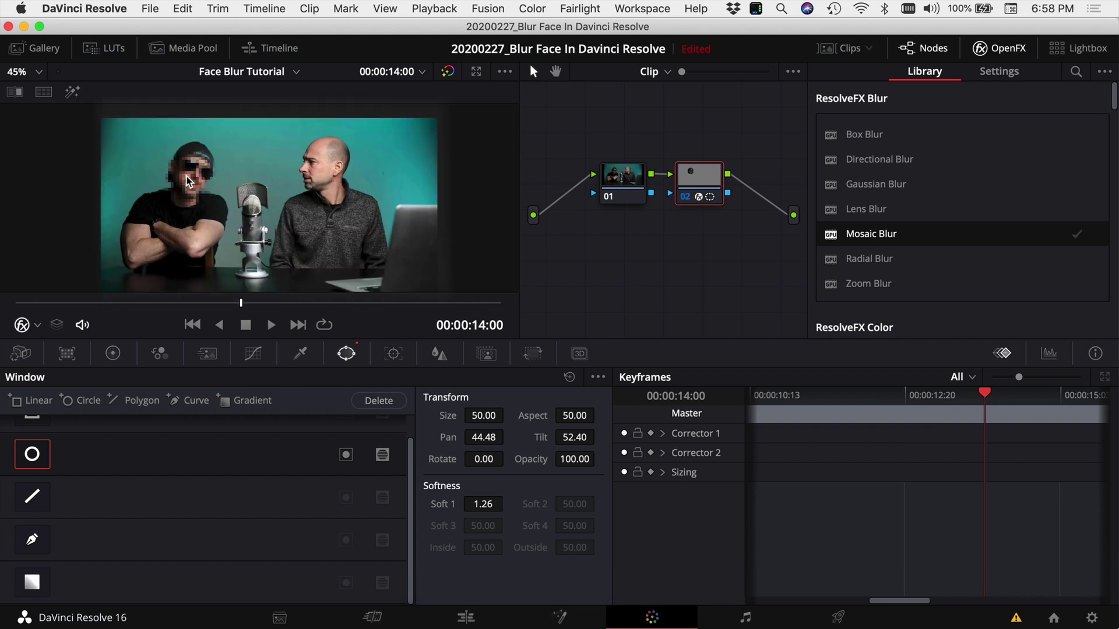
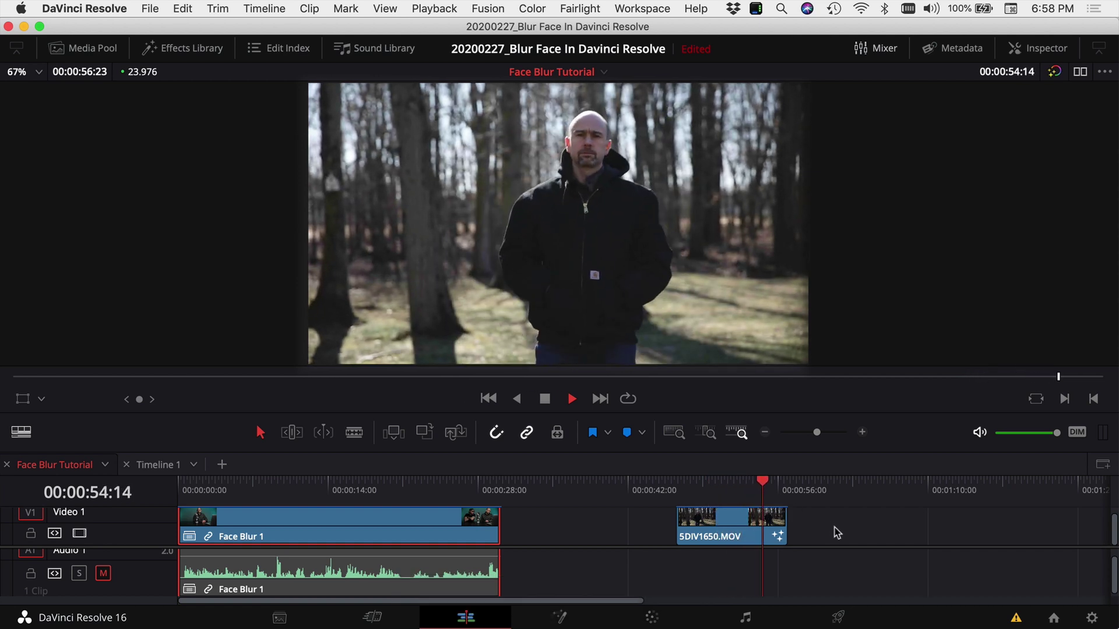
- Open the 5DIV1650.MOV clip on the Color page, hide the effects library and add a serial node
{"action": "key", "text": "space"}
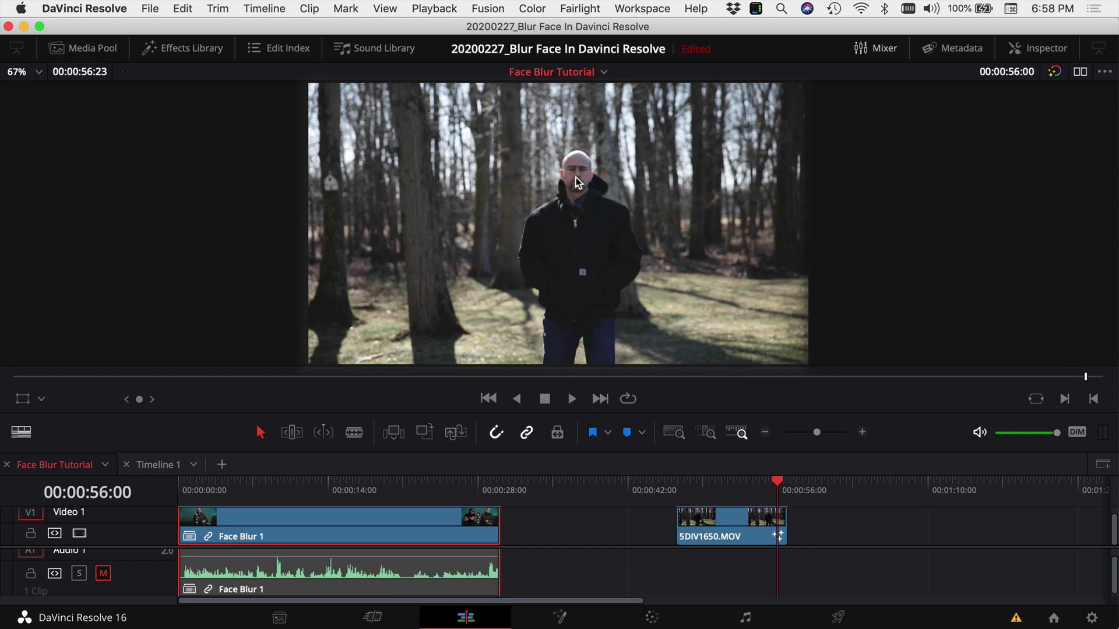
{"action": "left_click", "coordinate": [709, 527]}
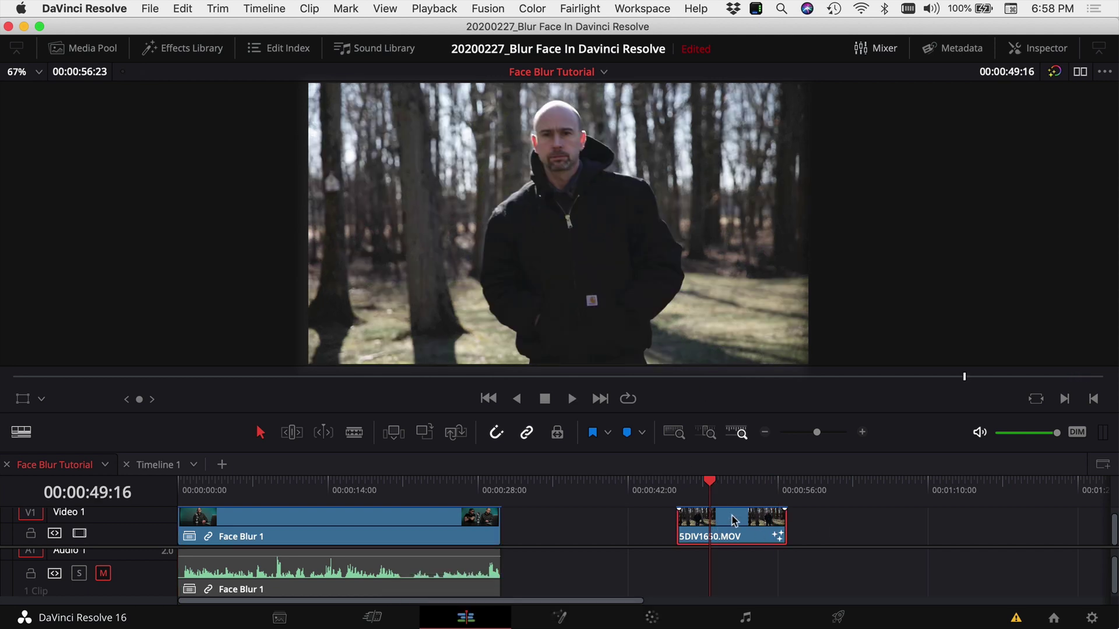
{"action": "left_click", "coordinate": [653, 618]}
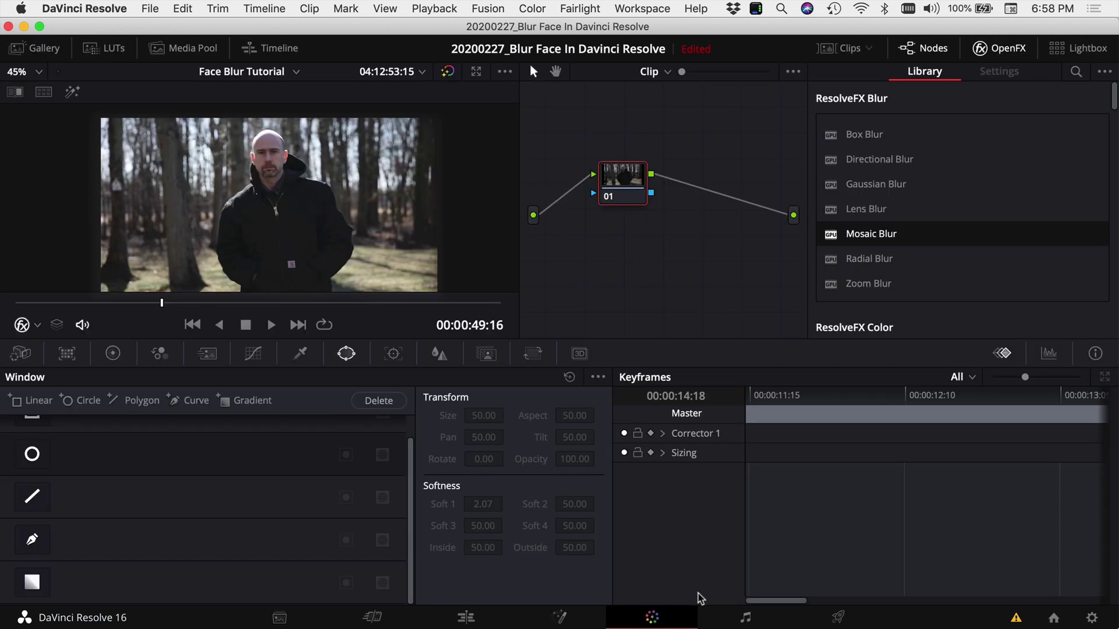
{"action": "left_click", "coordinate": [1003, 51]}
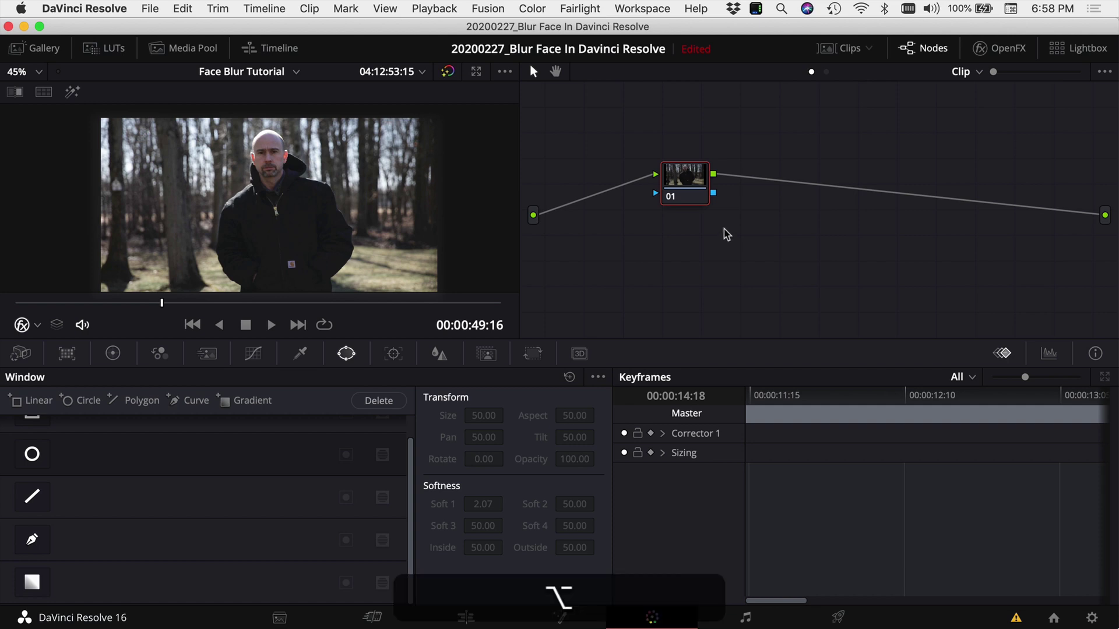
{"action": "key", "text": "alt+s"}
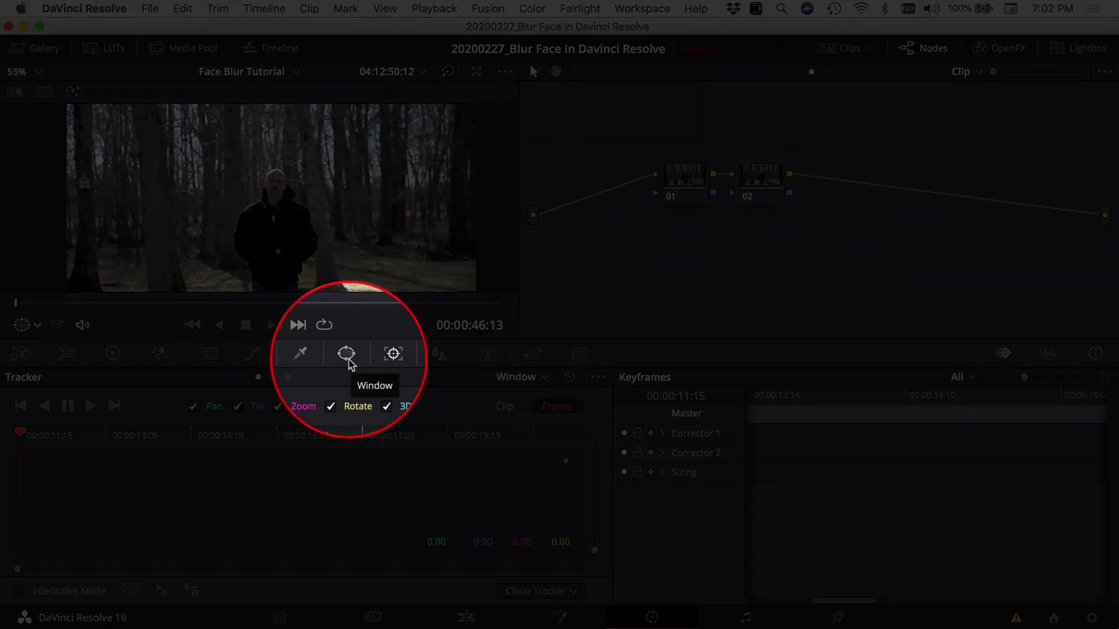
- Add a circular window on the second node and shrink and move it to fit around the man's face
{"action": "left_click", "coordinate": [346, 353]}
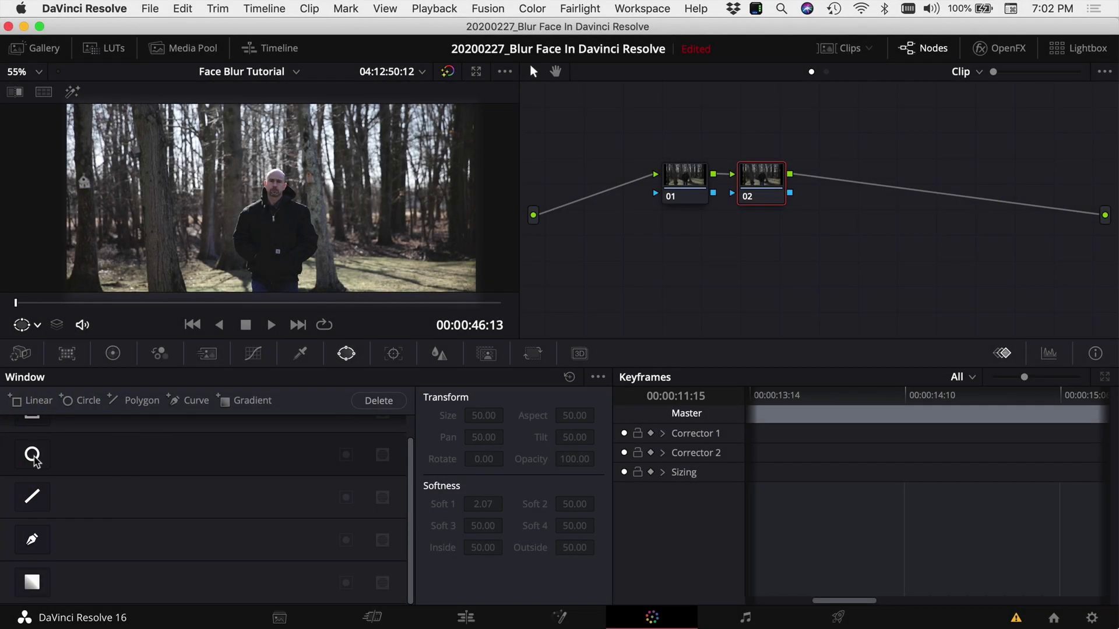
{"action": "left_click", "coordinate": [33, 455]}
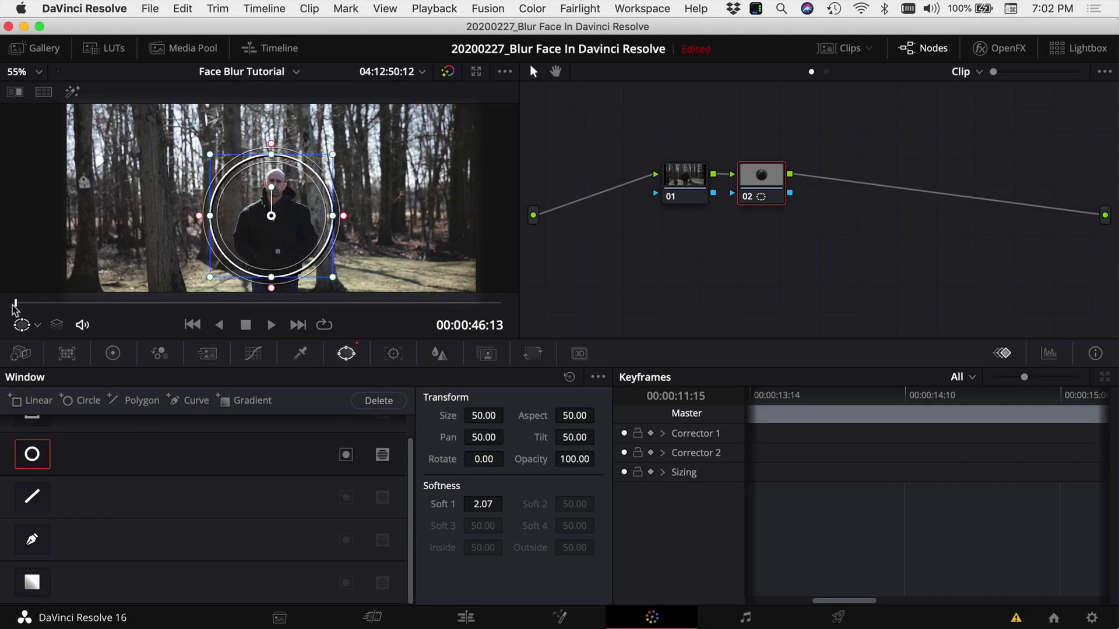
{"action": "left_click_drag", "start_coordinate": [274, 216], "coordinate": [275, 185]}
{"action": "left_click_drag", "start_coordinate": [338, 249], "coordinate": [301, 219]}
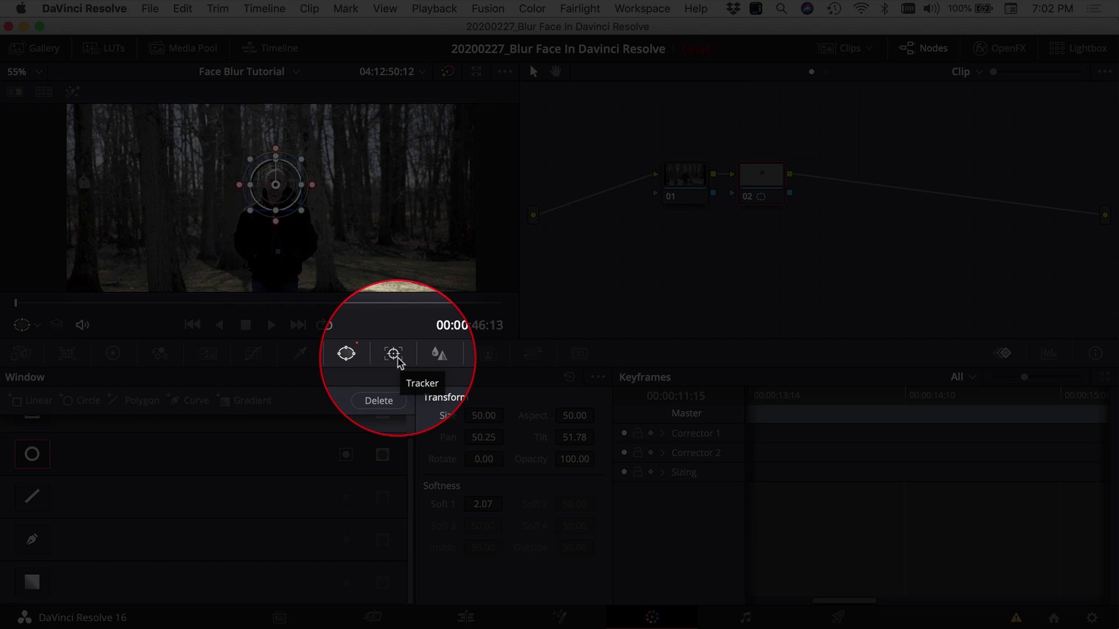
- Track the circular window forward through the whole clip with pan, tilt, zoom, rotate and 3D enabled
{"action": "left_click", "coordinate": [394, 354]}
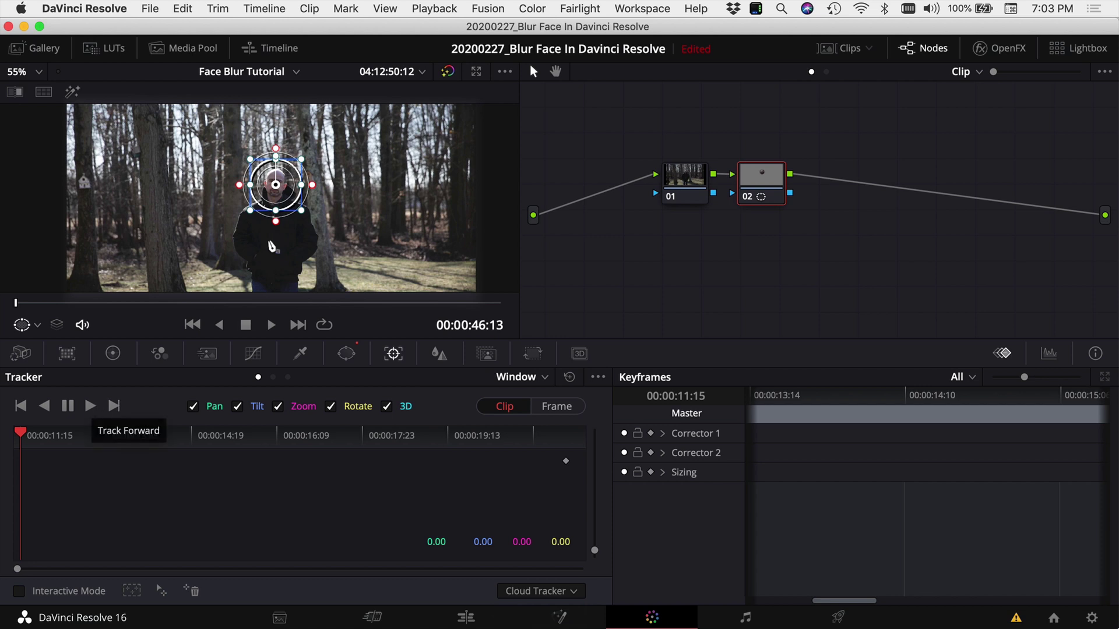
{"action": "scroll", "coordinate": [271, 185], "scroll_direction": "down", "scroll_amount": 3}
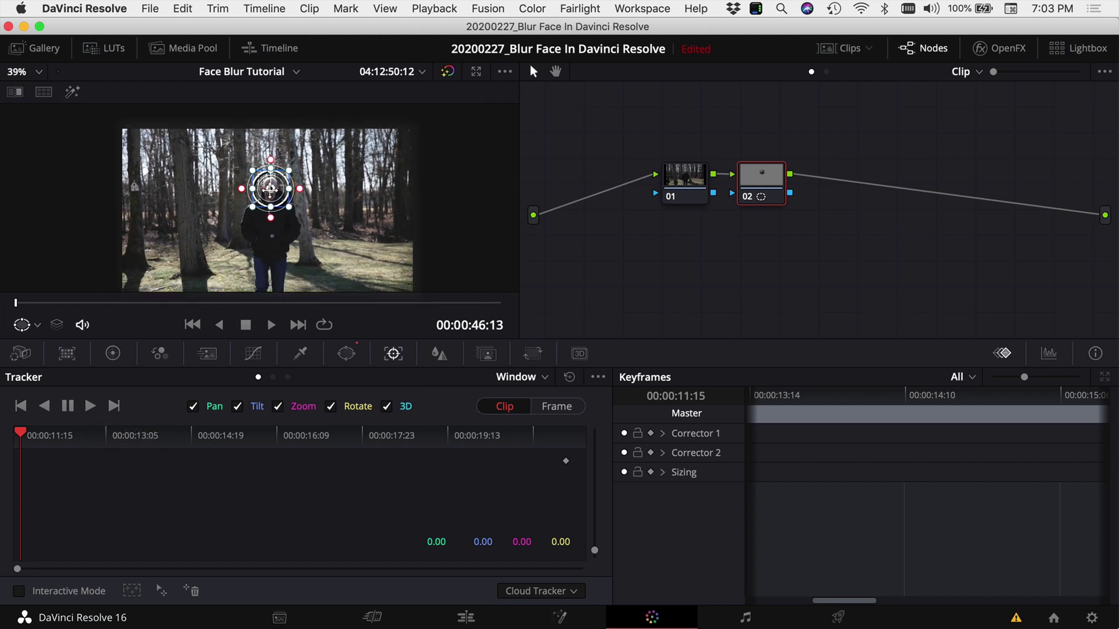
{"action": "left_click", "coordinate": [90, 406]}
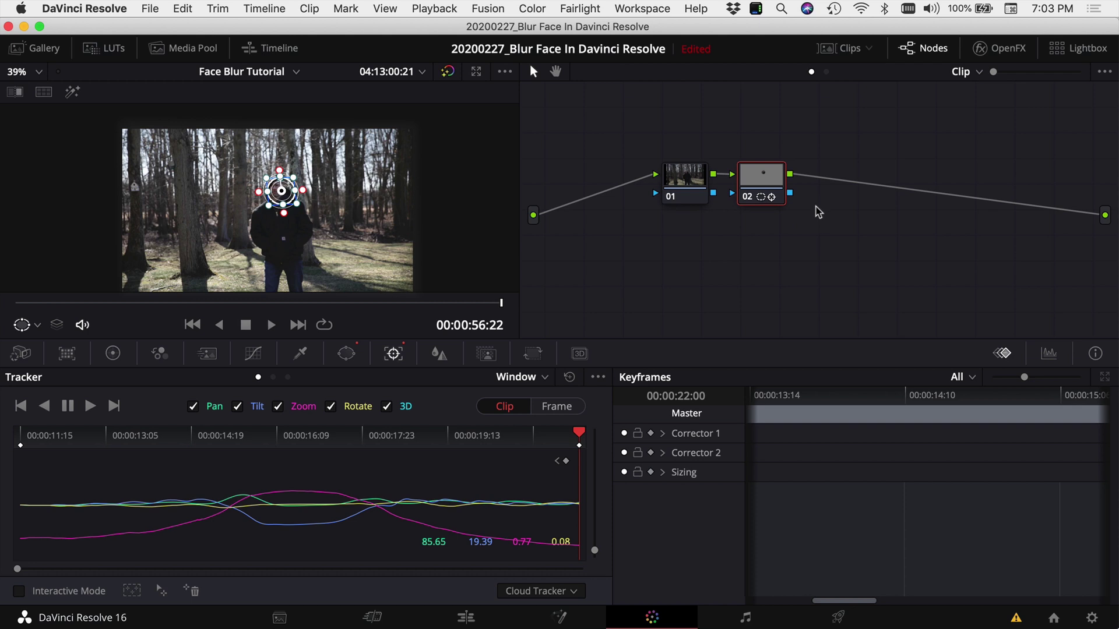
- Apply the ResolveFX Mosaic Blur to the second node and set its pixel frequency to 159.2
{"action": "left_click", "coordinate": [1014, 52]}
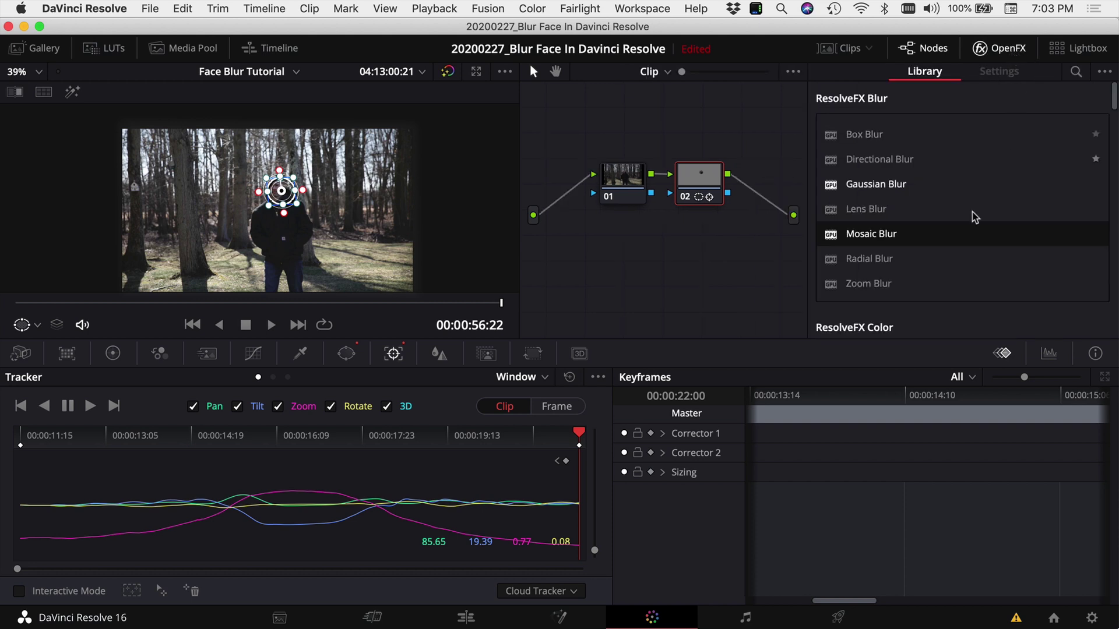
{"action": "left_click_drag", "start_coordinate": [866, 238], "coordinate": [700, 179]}
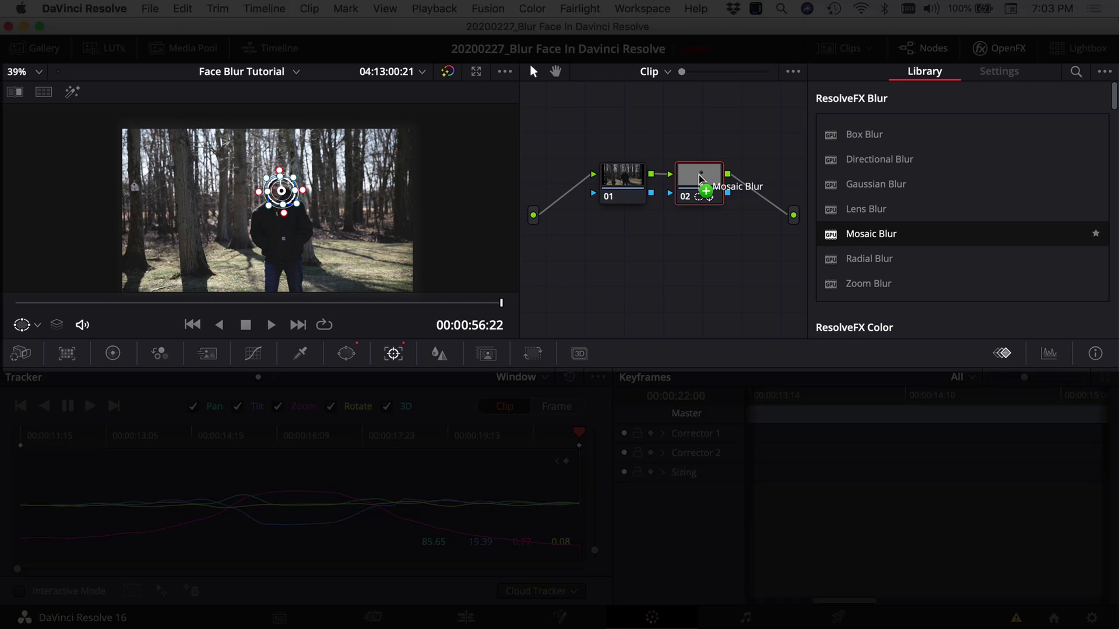
{"action": "left_click_drag", "start_coordinate": [699, 179], "coordinate": [700, 179]}
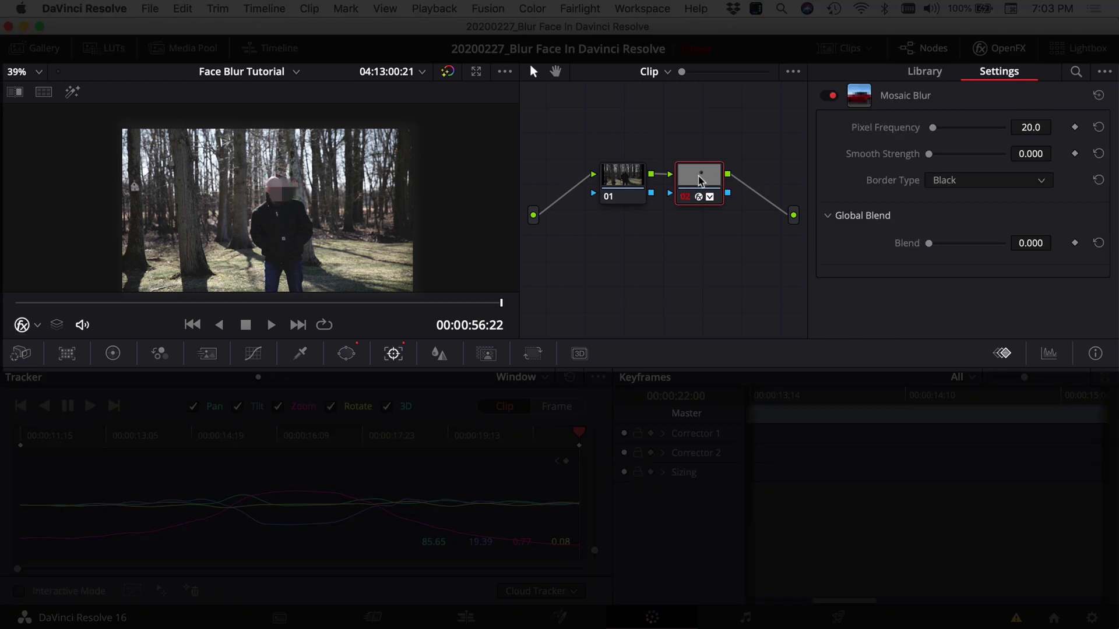
{"action": "scroll", "coordinate": [261, 198], "scroll_direction": "up", "scroll_amount": 5}
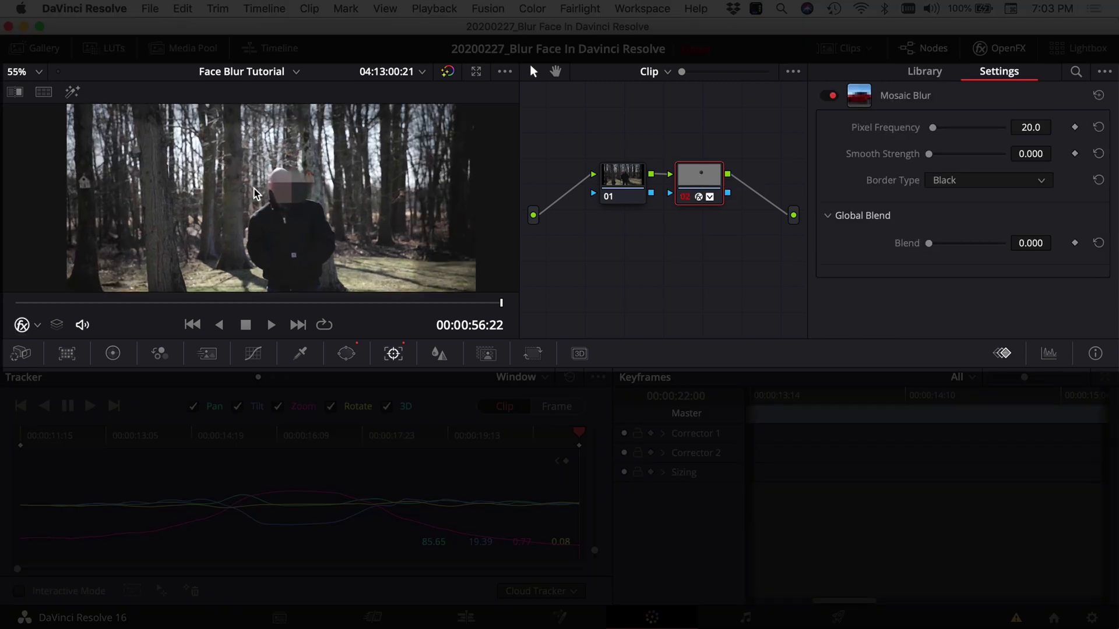
{"action": "left_click_drag", "start_coordinate": [933, 131], "coordinate": [961, 134]}
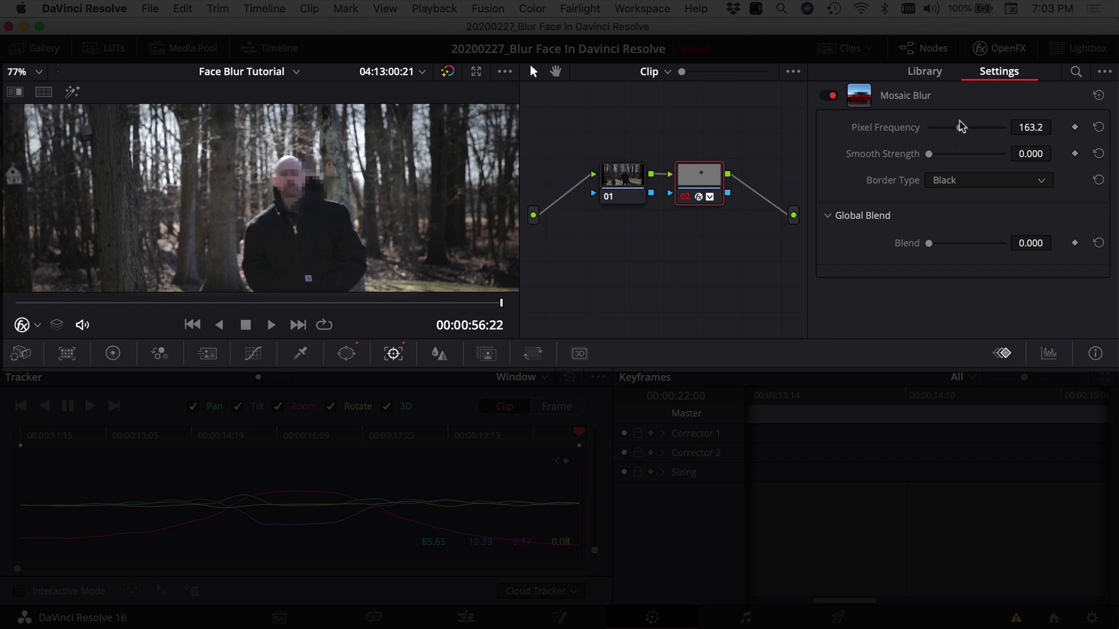
{"action": "left_click_drag", "start_coordinate": [956, 130], "coordinate": [959, 130]}
- Play the clip on loop up to about 00:00:52:03 and set the Mosaic Blur's pixel frequency to 85.8
{"action": "left_click", "coordinate": [323, 324]}
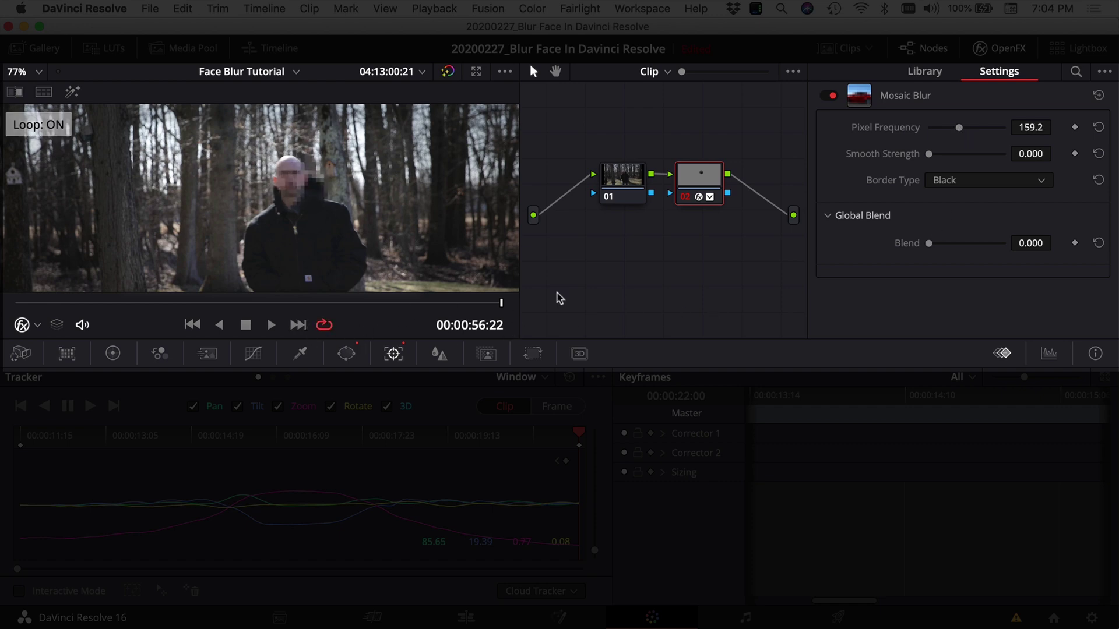
{"action": "key", "text": "space"}
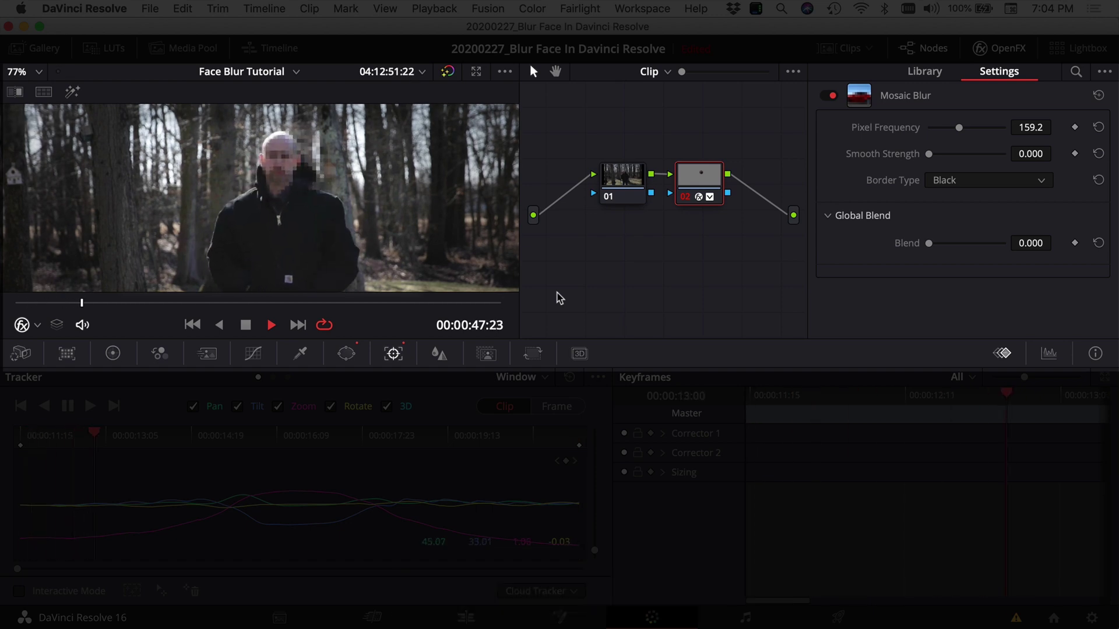
{"action": "scroll", "coordinate": [263, 211], "scroll_direction": "down", "scroll_amount": 2}
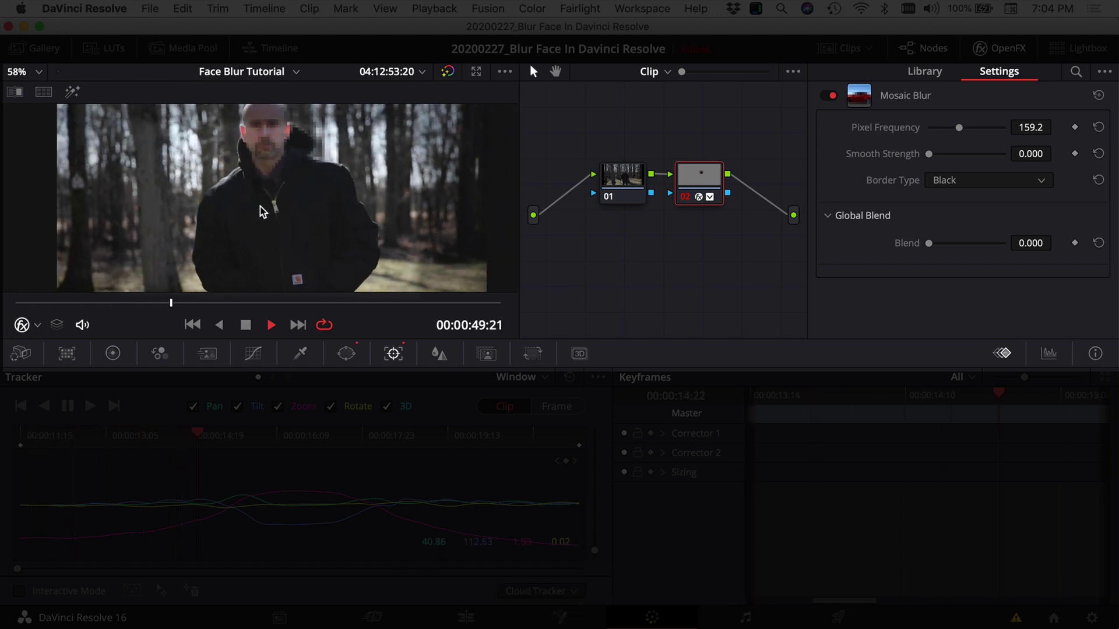
{"action": "scroll", "coordinate": [263, 211], "scroll_direction": "down", "scroll_amount": 2}
{"action": "key", "text": "space"}
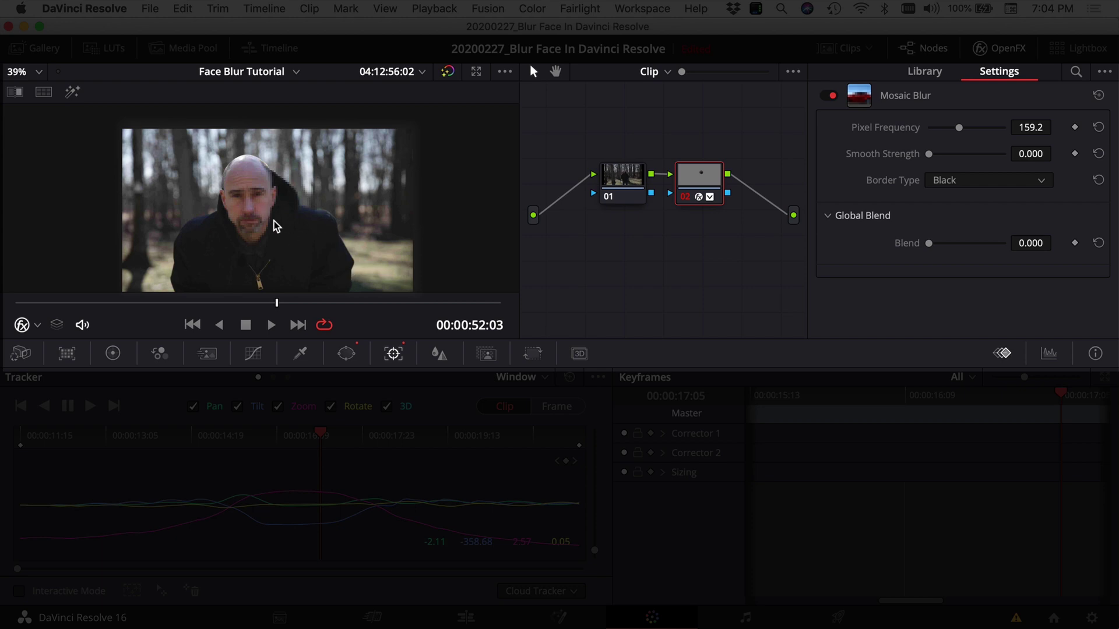
{"action": "left_click_drag", "start_coordinate": [958, 128], "coordinate": [942, 137]}
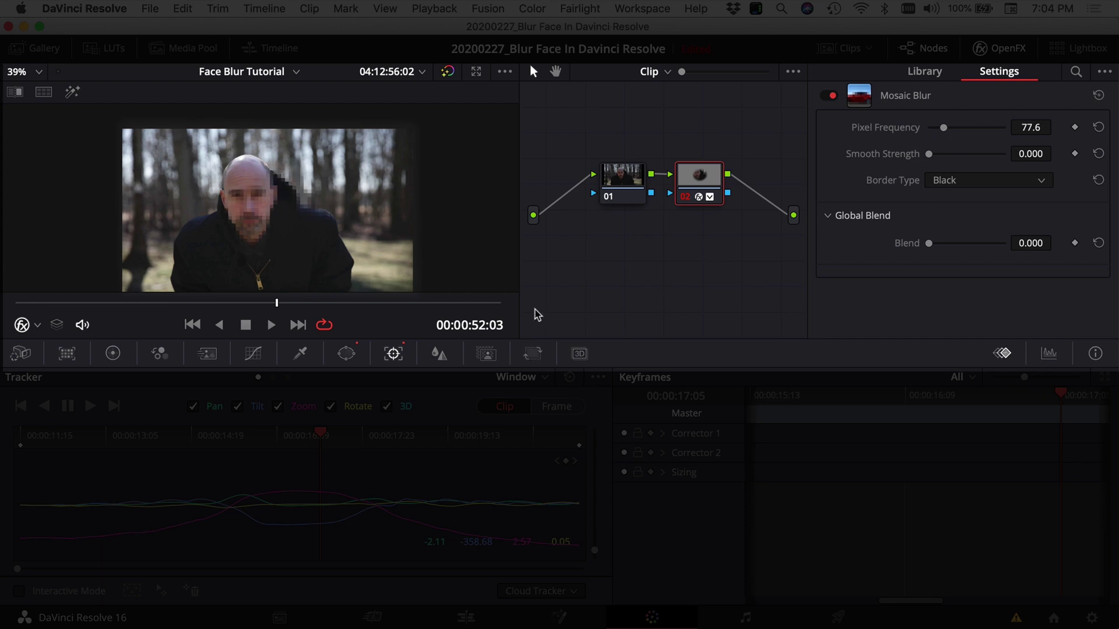
{"action": "key", "text": "space"}
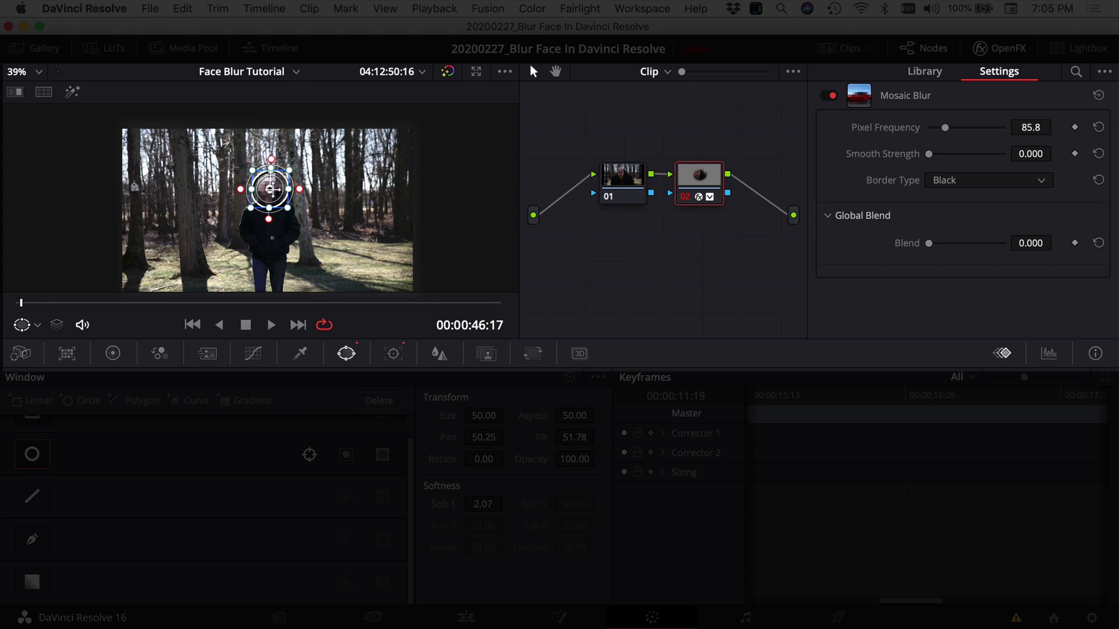
- Reduce the circular window's softness to 1.21 and recentre it on the face at 00:00:46:17 with pan 50.04 and tilt 51.80
{"action": "scroll", "coordinate": [282, 251], "scroll_direction": "up", "scroll_amount": 5}
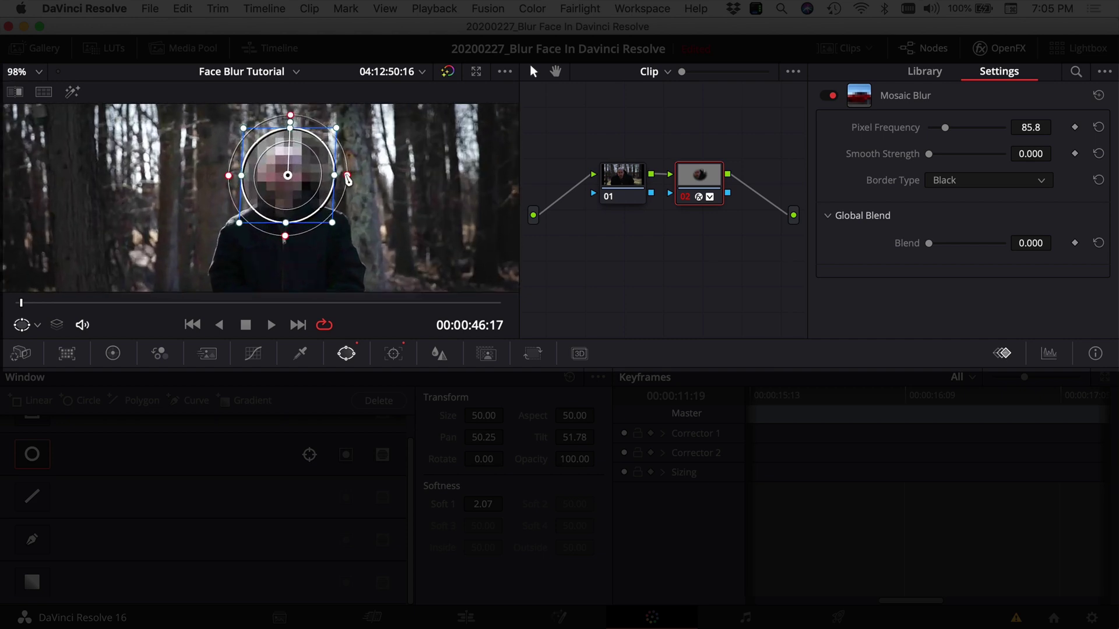
{"action": "left_click_drag", "start_coordinate": [348, 181], "coordinate": [330, 184]}
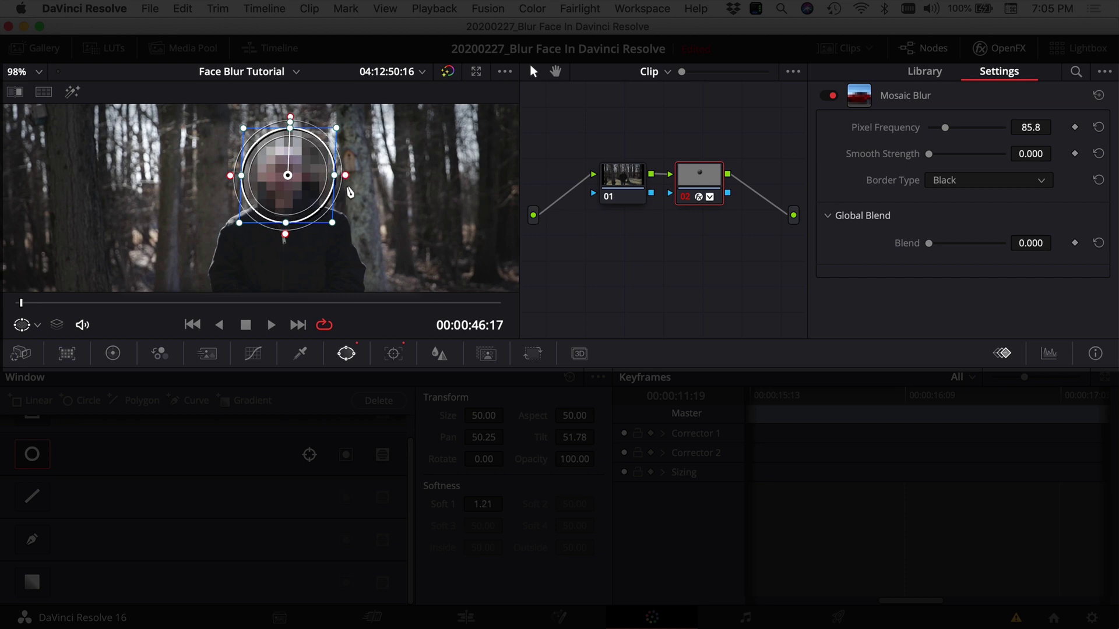
{"action": "left_click_drag", "start_coordinate": [290, 174], "coordinate": [281, 175]}
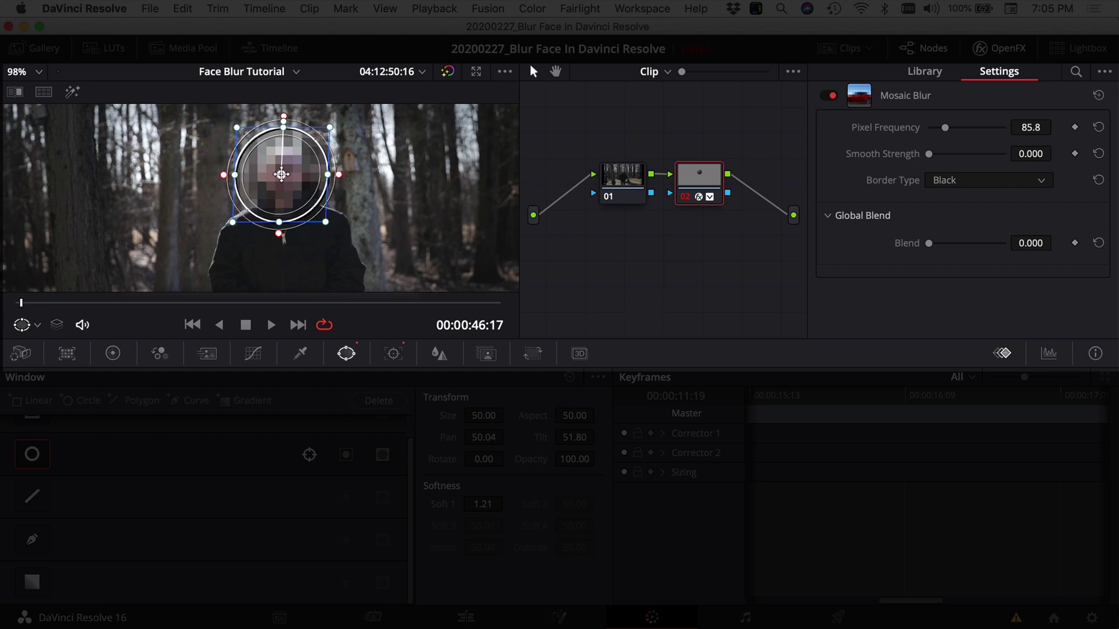
- Advance the clip to 00:00:47:21 and move the window back over the face with pan 49.51 and tilt 51.85
{"action": "key", "text": "space"}
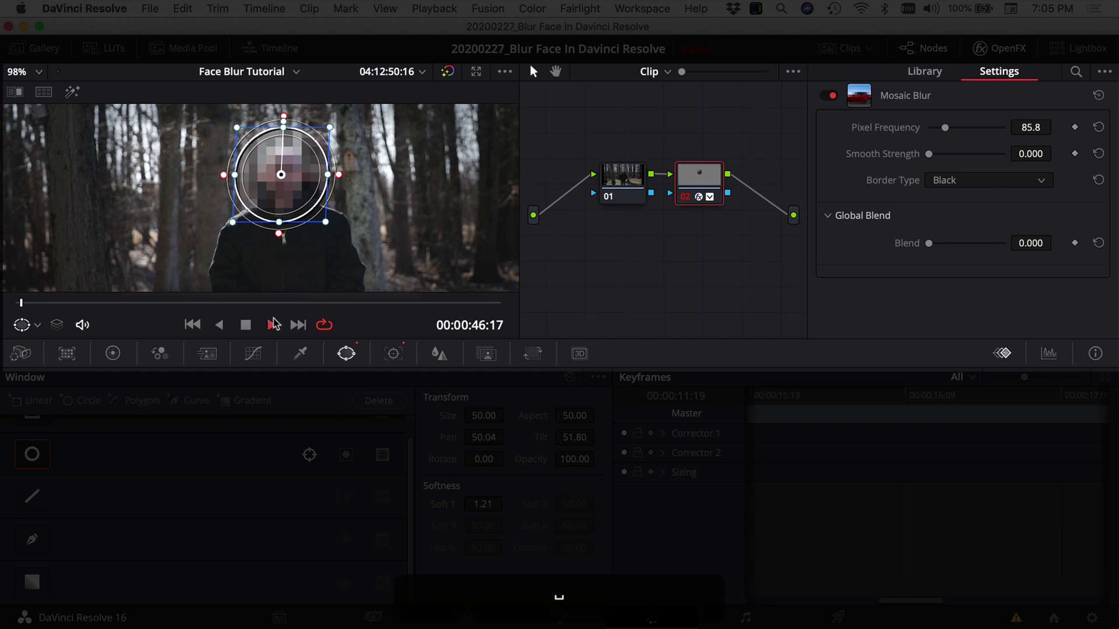
{"action": "key", "text": "space"}
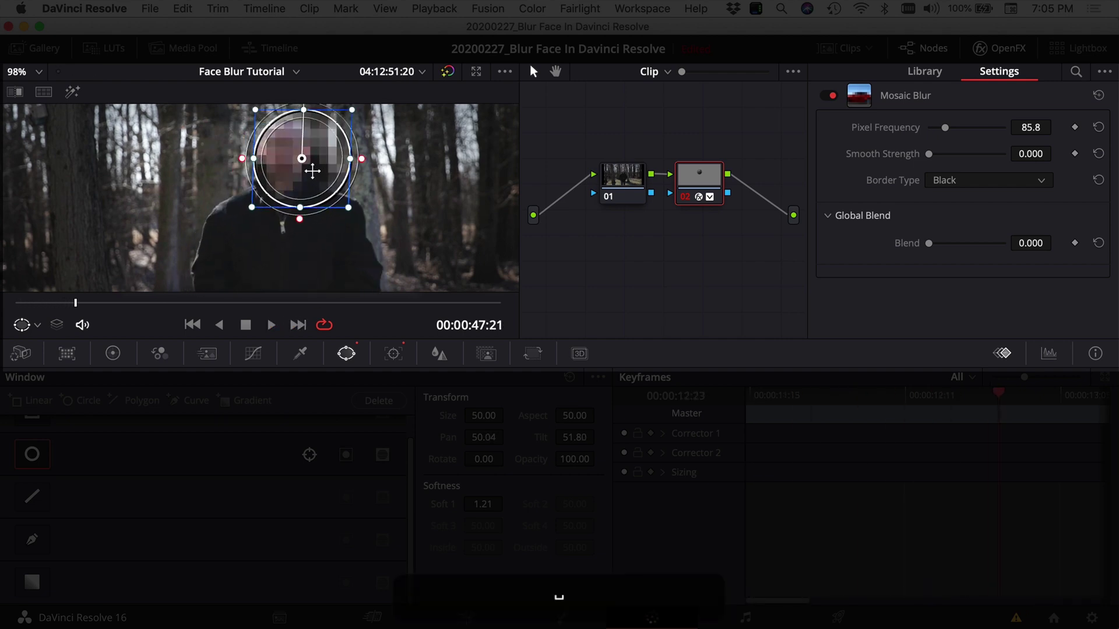
{"action": "left_click_drag", "start_coordinate": [299, 157], "coordinate": [287, 161]}
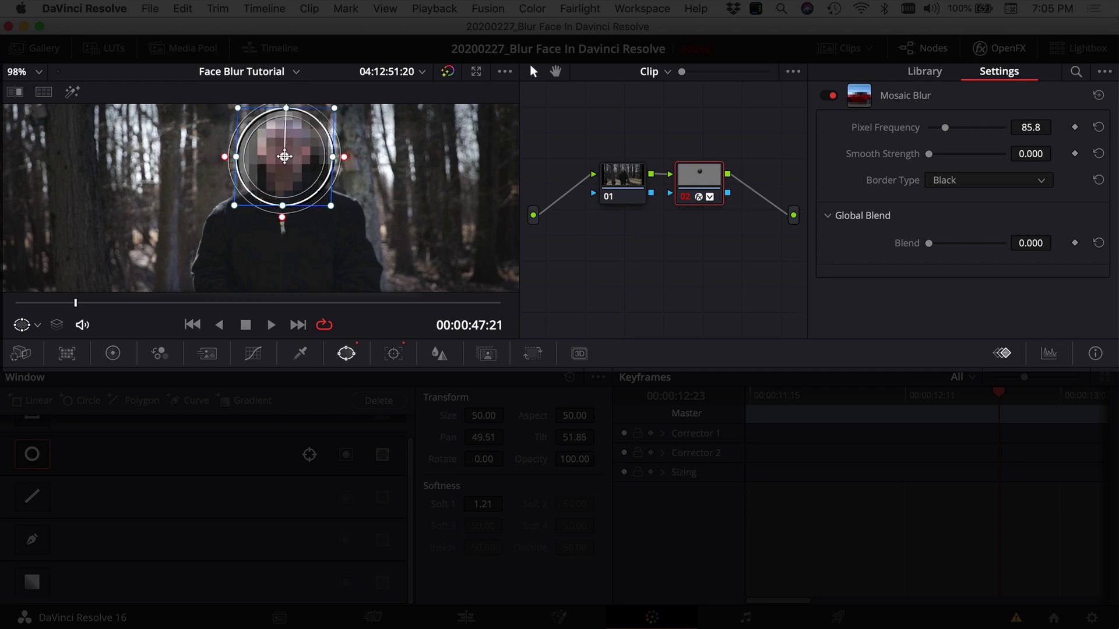
- Play the full frame through to about 00:00:55:20 and return to 00:00:50:05 to check the face coverage
{"action": "scroll", "coordinate": [333, 284], "scroll_direction": "down", "scroll_amount": 2}
{"action": "scroll", "coordinate": [337, 225], "scroll_direction": "down", "scroll_amount": 6}
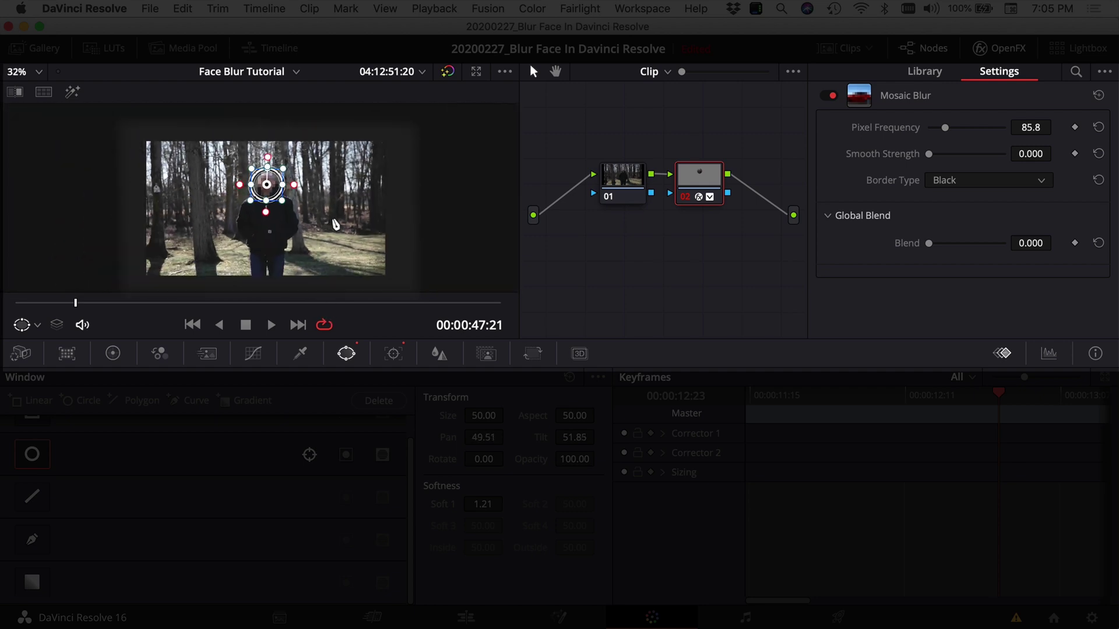
{"action": "key", "text": "space"}
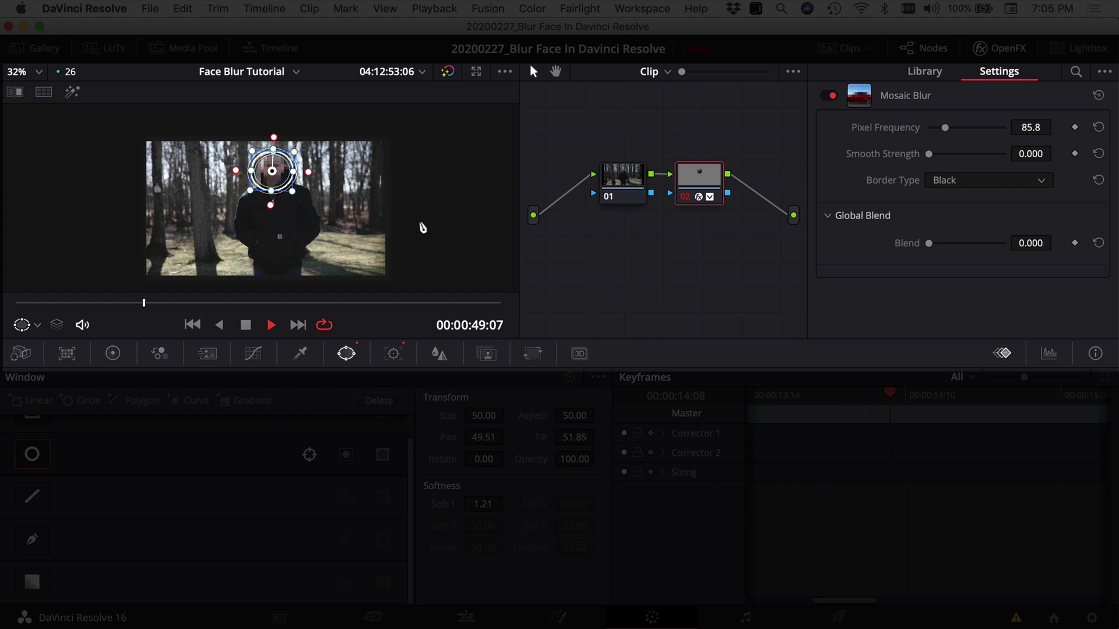
{"action": "key", "text": "space"}
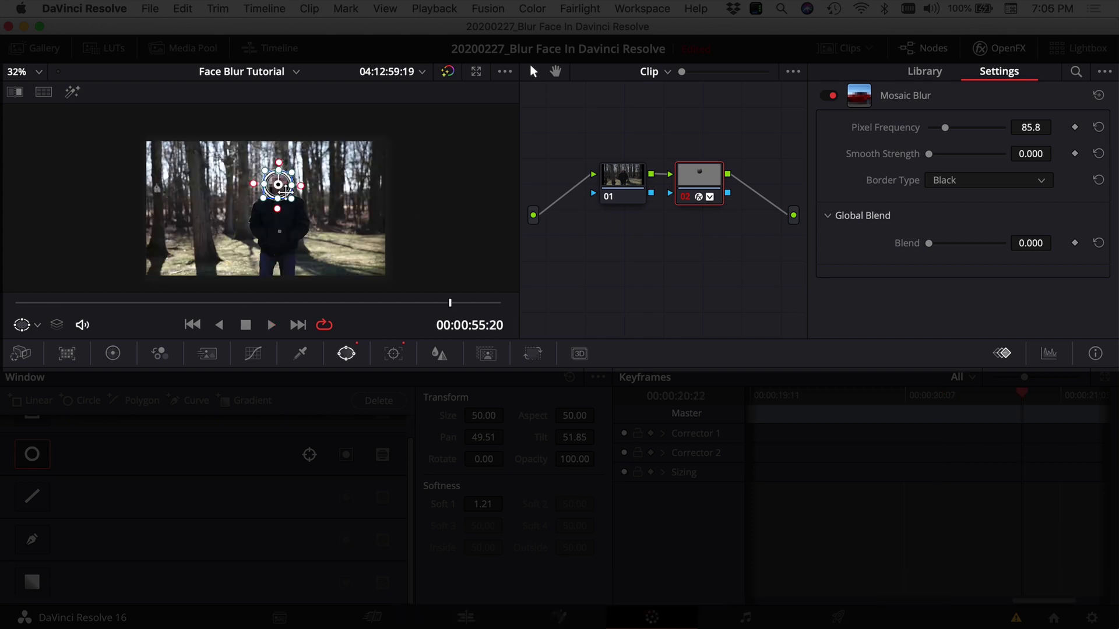
{"action": "left_click_drag", "start_coordinate": [262, 303], "coordinate": [187, 300]}
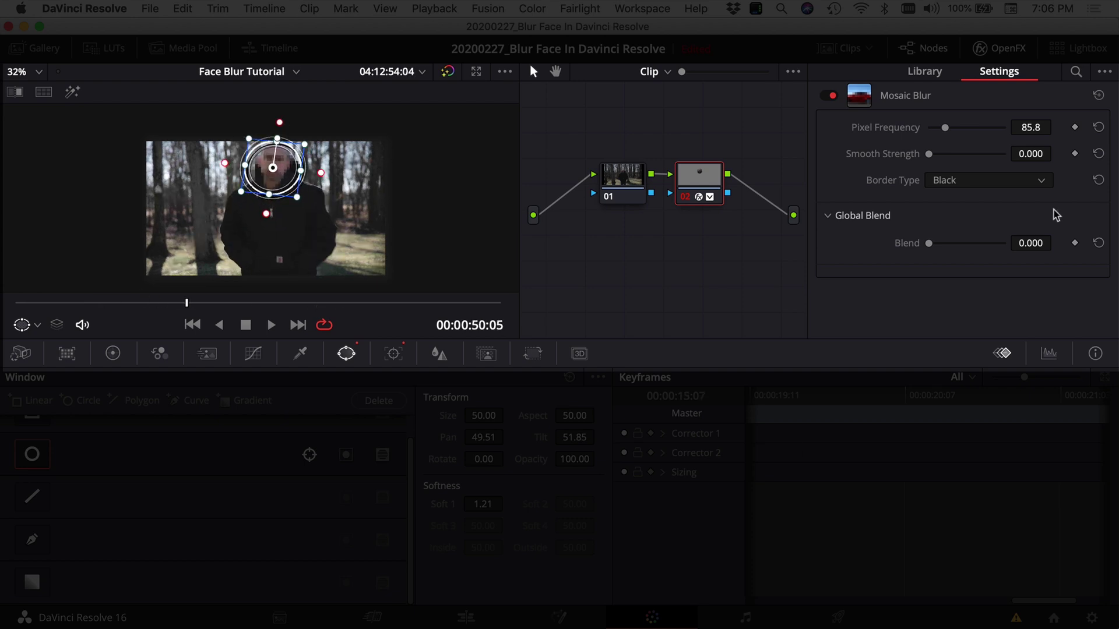
- Keyframe the Mosaic Blur's pixel frequency at 57.2 at 00:00:46:14, 40.8 at 00:00:51:02 and 77.6 at 00:00:53:15
{"action": "mouse_move", "coordinate": [945, 133]}
{"action": "left_mouse_down"}
{"action": "mouse_move", "coordinate": [1008, 142]}
{"action": "mouse_move", "coordinate": [890, 139]}
{"action": "mouse_move", "coordinate": [968, 135]}
{"action": "mouse_move", "coordinate": [939, 134]}
{"action": "left_mouse_up"}
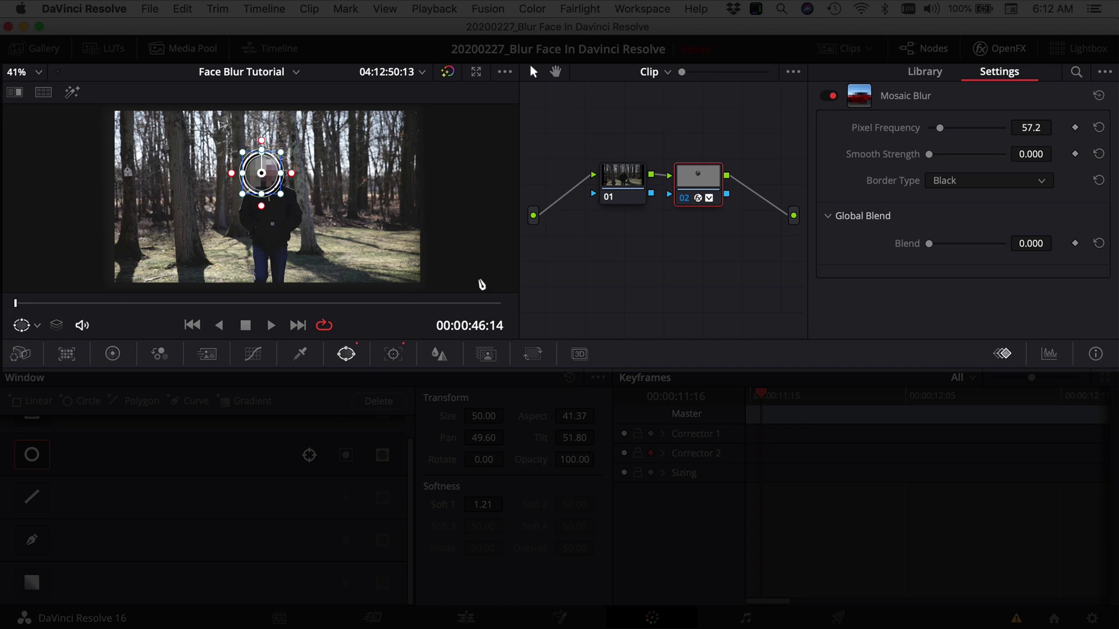
{"action": "left_click", "coordinate": [1075, 128]}
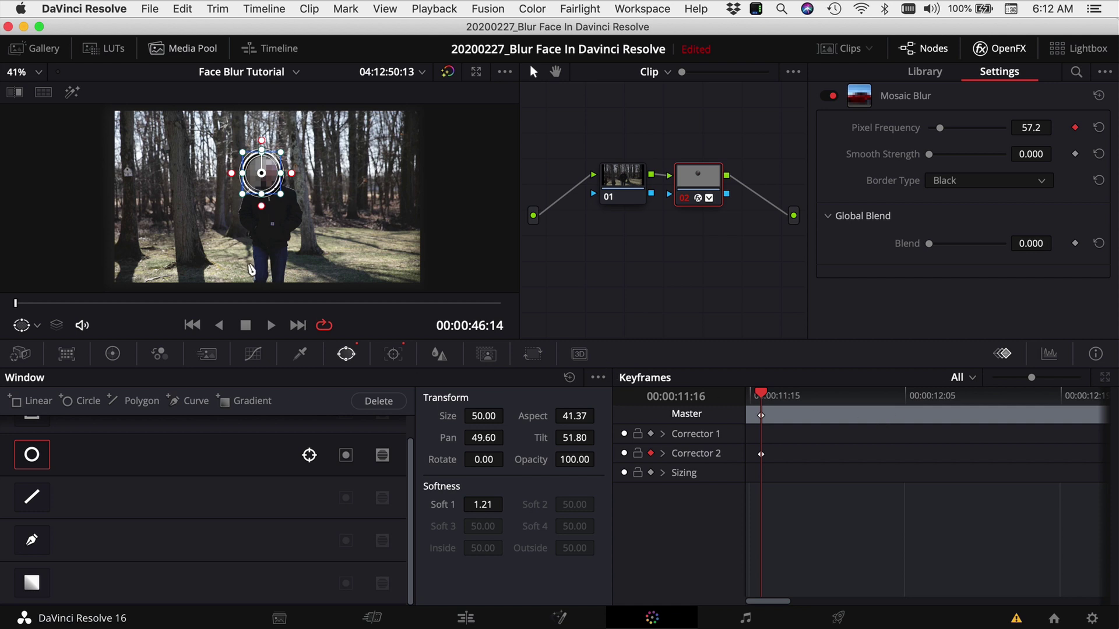
{"action": "left_click_drag", "start_coordinate": [25, 312], "coordinate": [229, 348]}
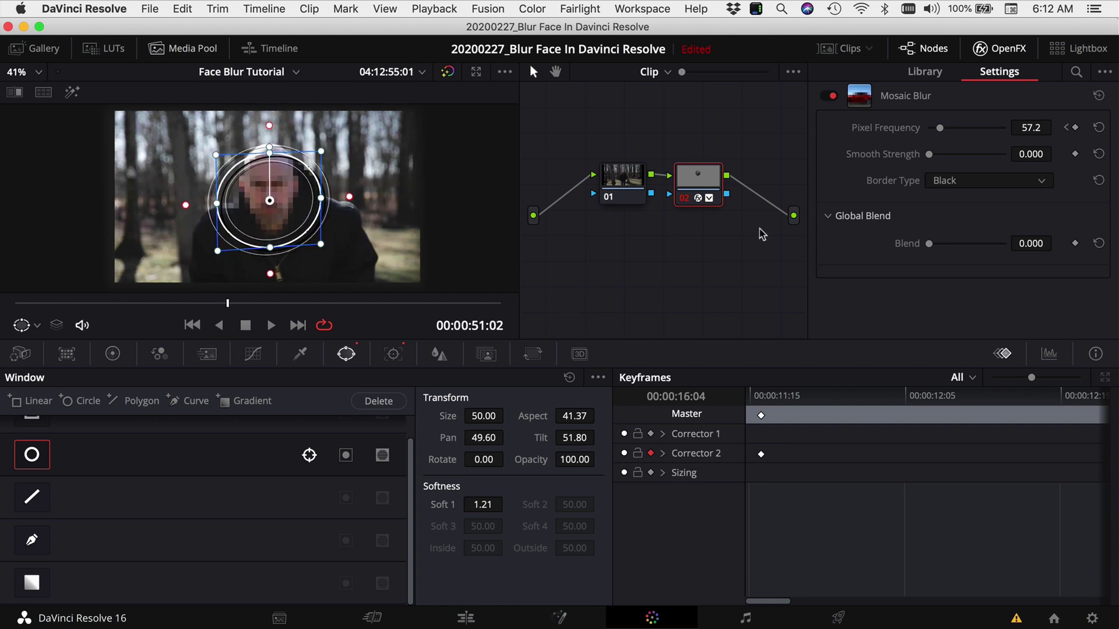
{"action": "mouse_move", "coordinate": [939, 131]}
{"action": "left_mouse_down"}
{"action": "mouse_move", "coordinate": [951, 136]}
{"action": "mouse_move", "coordinate": [938, 138]}
{"action": "left_mouse_up"}
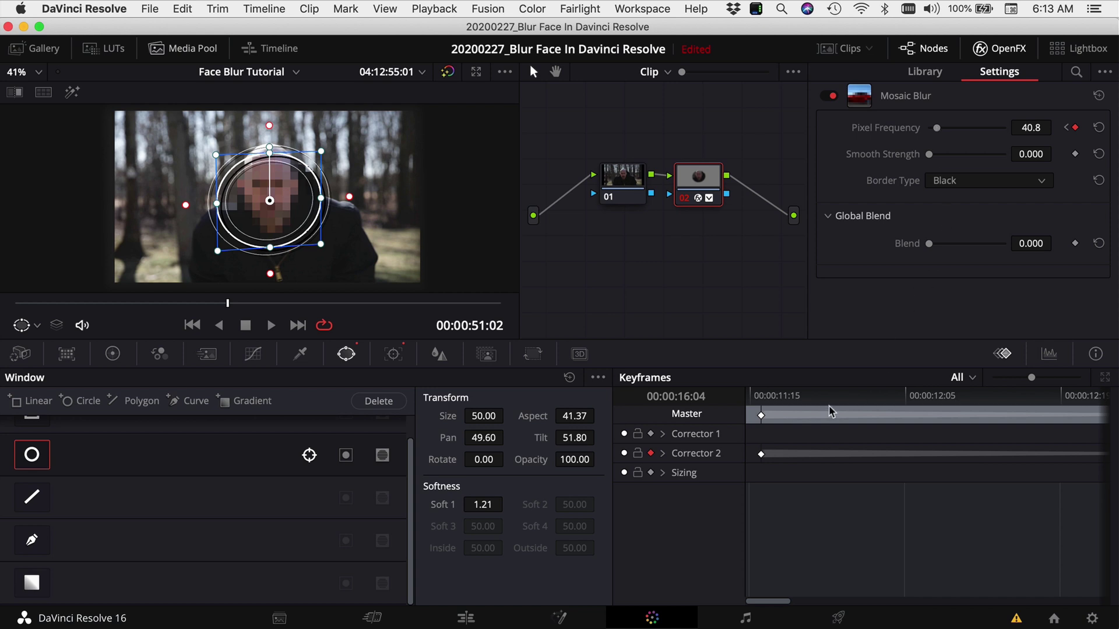
{"action": "left_click_drag", "start_coordinate": [229, 307], "coordinate": [349, 324]}
{"action": "left_click_drag", "start_coordinate": [936, 128], "coordinate": [945, 134]}
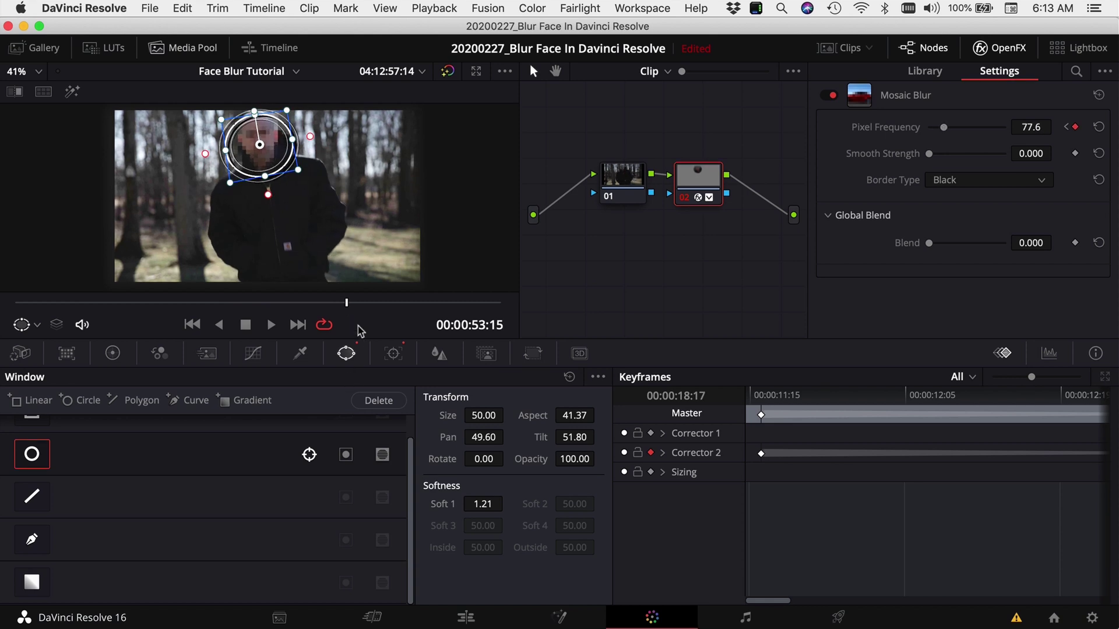
- Review the keyframed mosaic at 00:00:55:21 and play the clip from its start on the Color and Edit pages
{"action": "left_click_drag", "start_coordinate": [347, 306], "coordinate": [452, 305]}
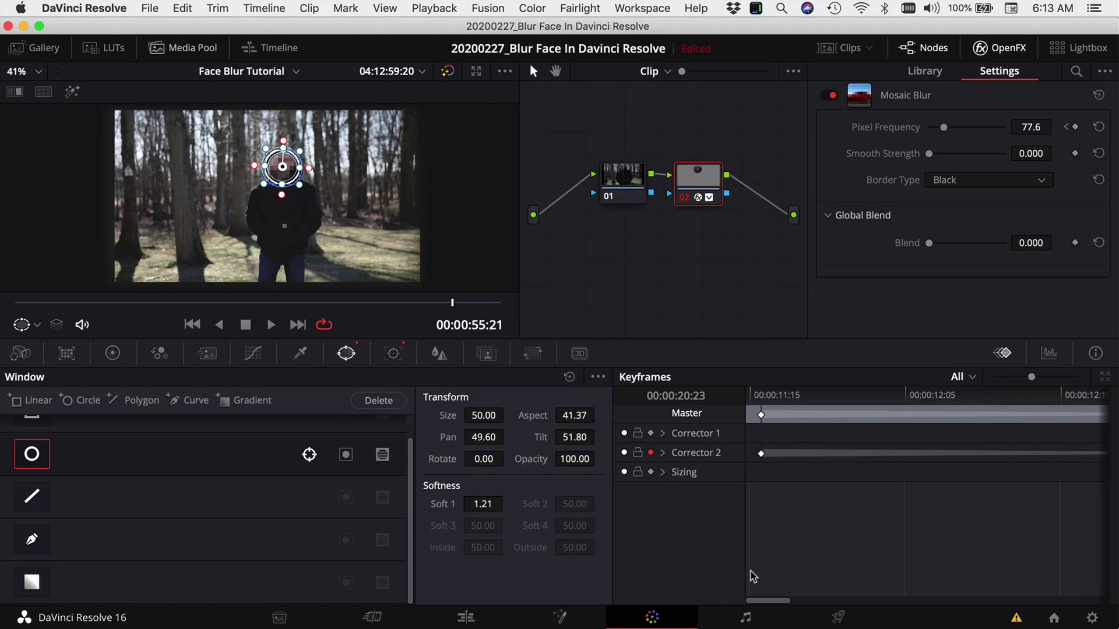
{"action": "left_click_drag", "start_coordinate": [765, 607], "coordinate": [1002, 558]}
{"action": "left_click", "coordinate": [16, 303]}
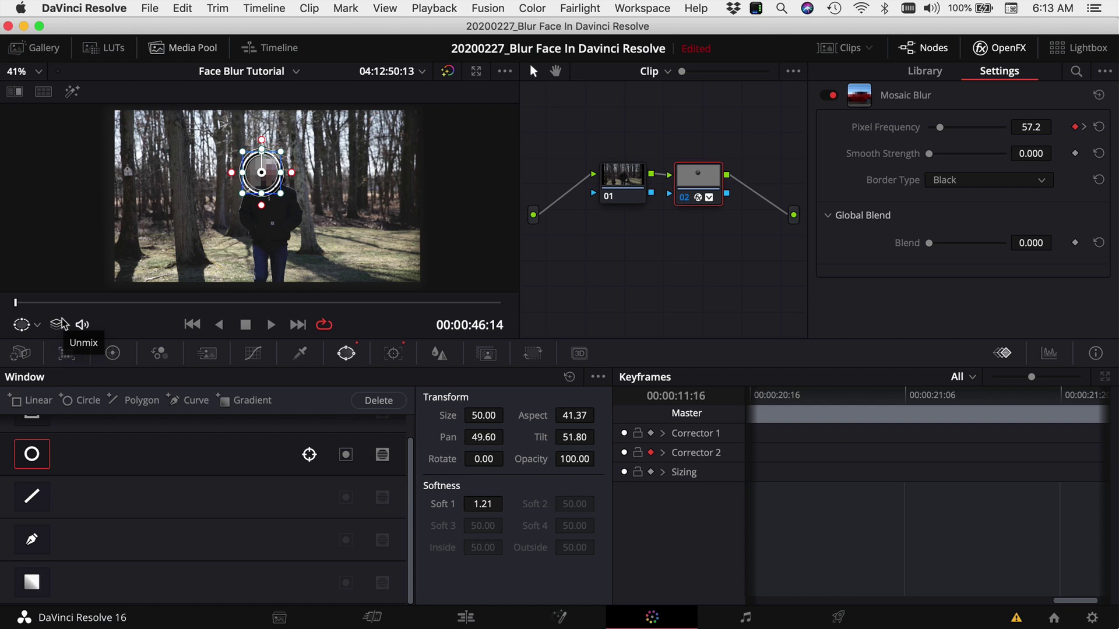
{"action": "key", "text": "space"}
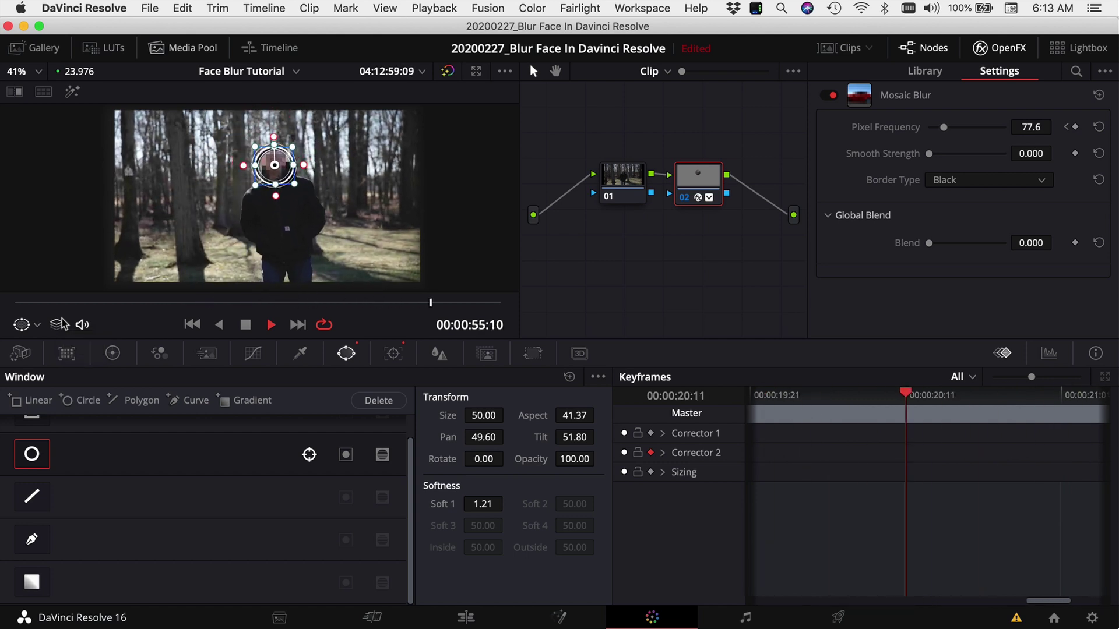
{"action": "key", "text": "space"}
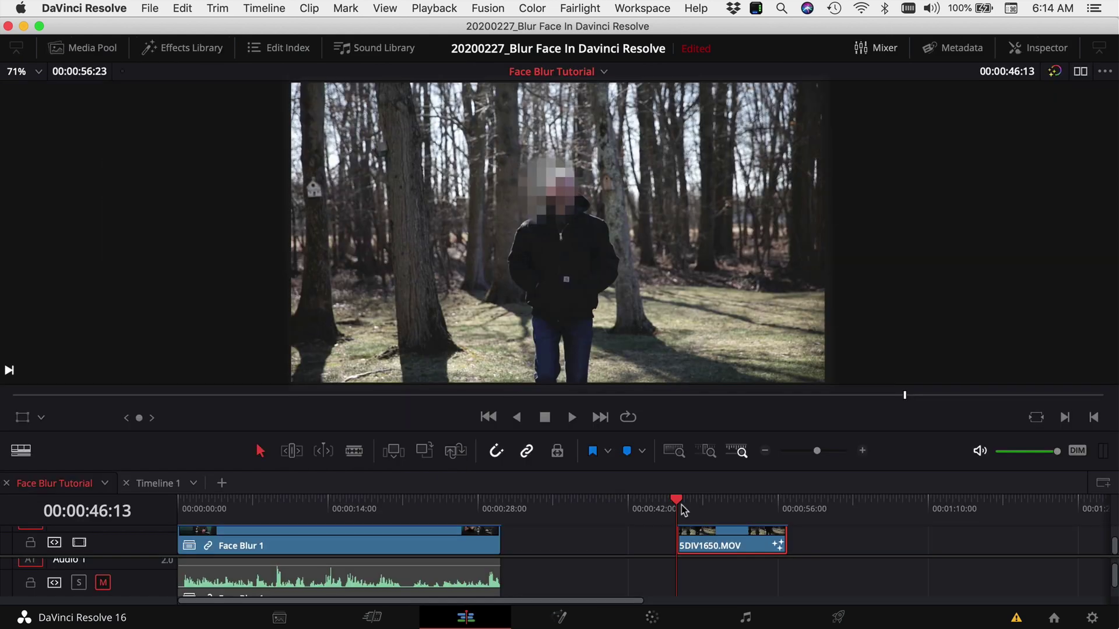
{"action": "key", "text": "space"}
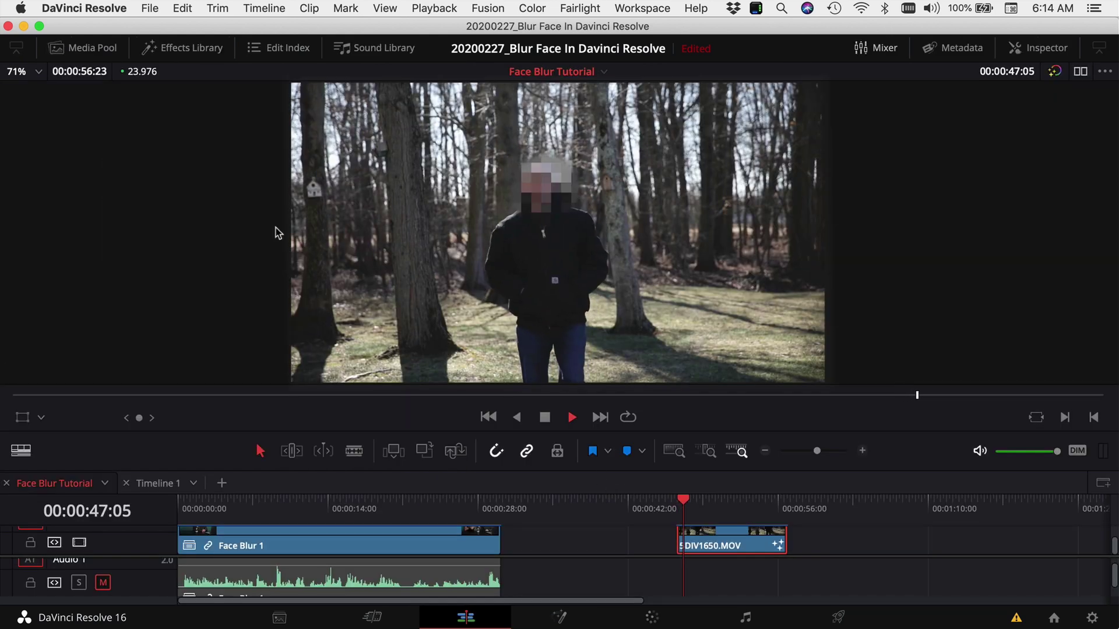